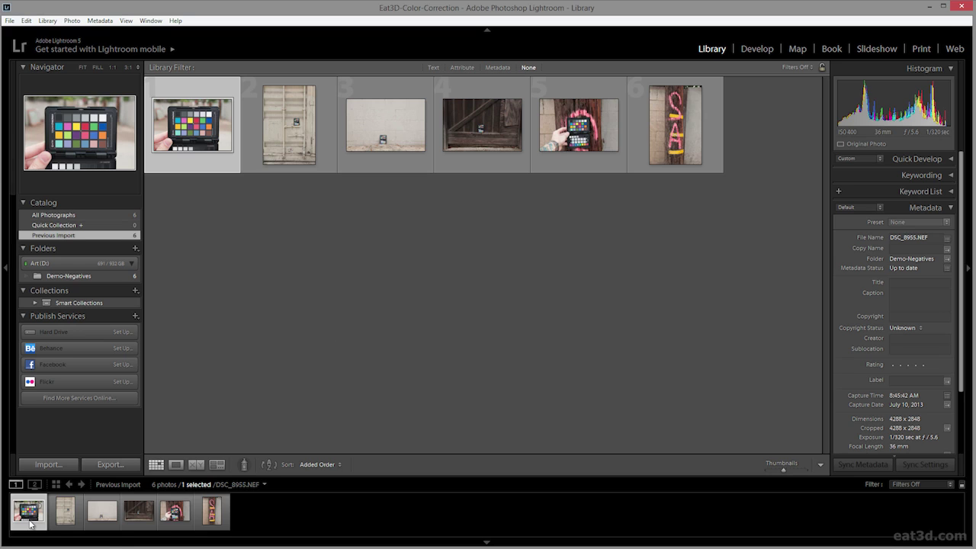
key(Right)
key(Right)
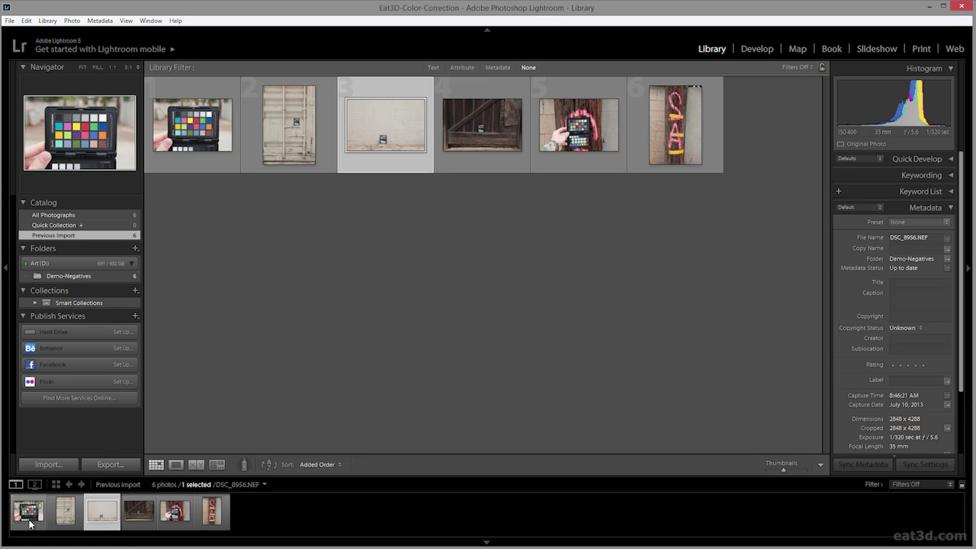
key(Right)
key(Left)
key(Left)
key(Left)
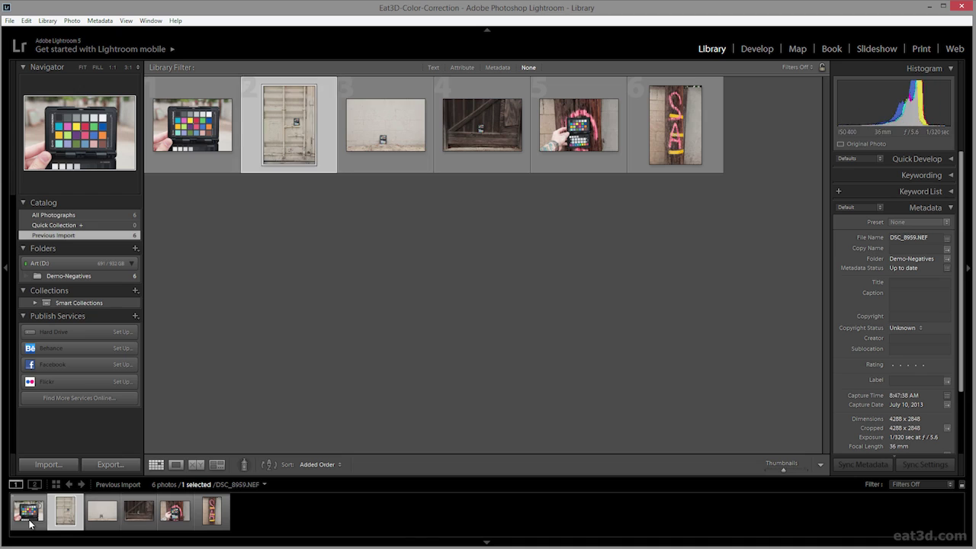
Open the color chart photo DSC_8955.NEF in the Develop module and export it as a DNG into the ColorCorrection DNG folder
click(762, 49)
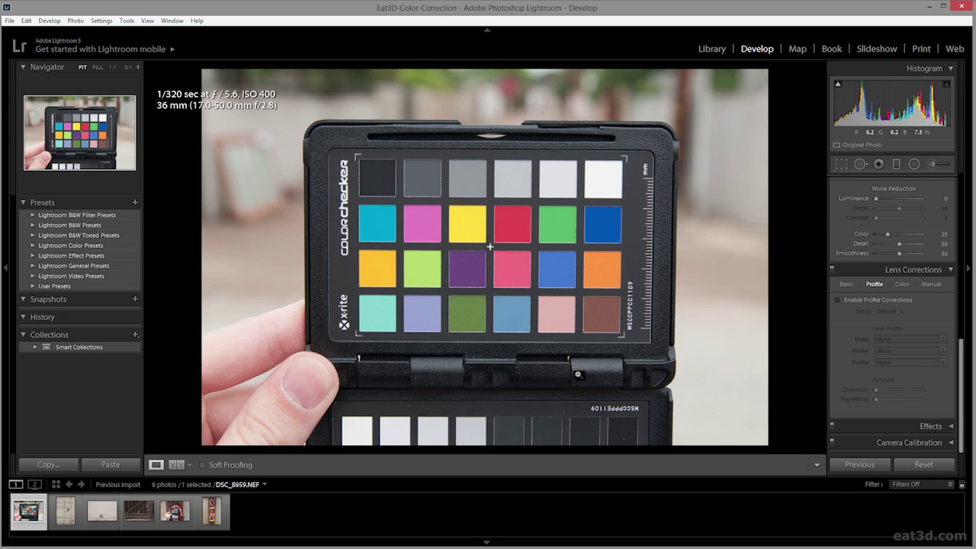
right_click(28, 512)
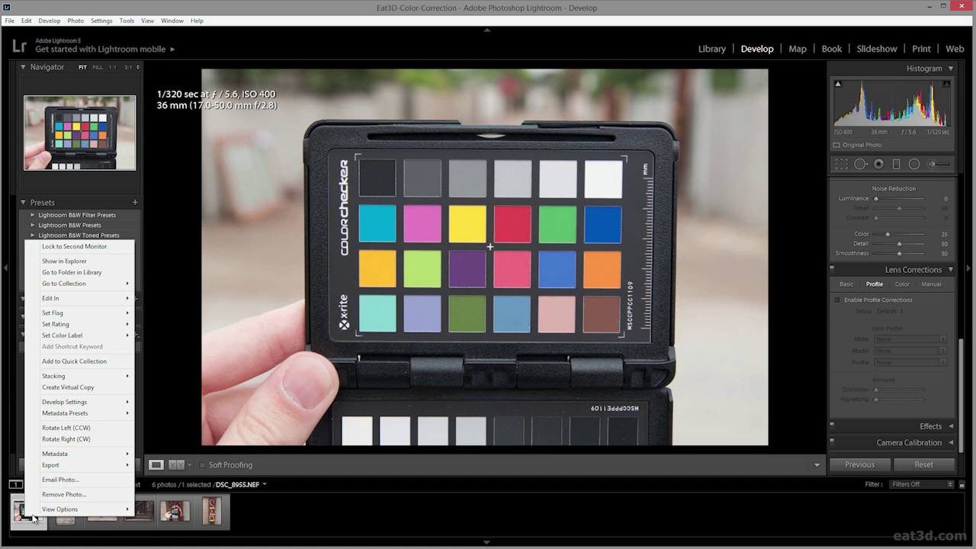
mouse_move(70, 465)
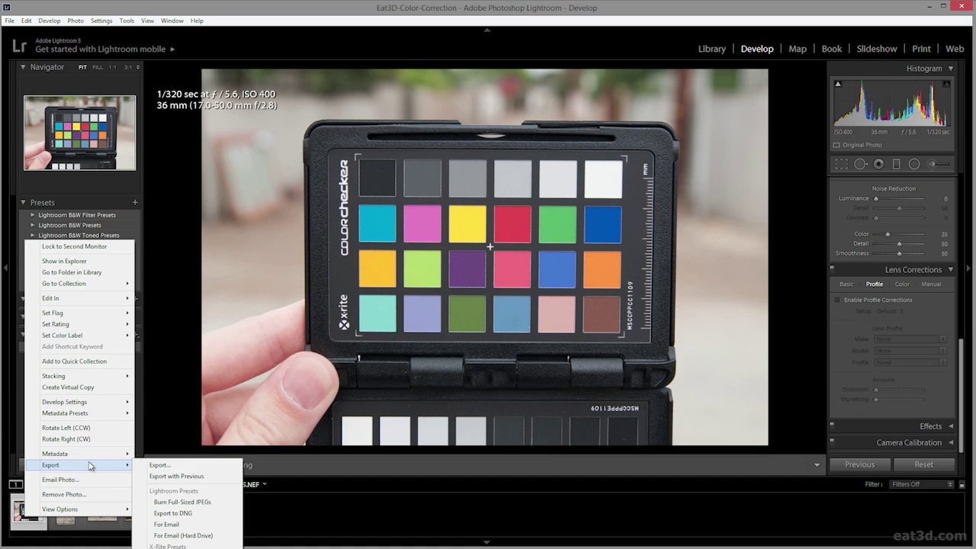
click(187, 513)
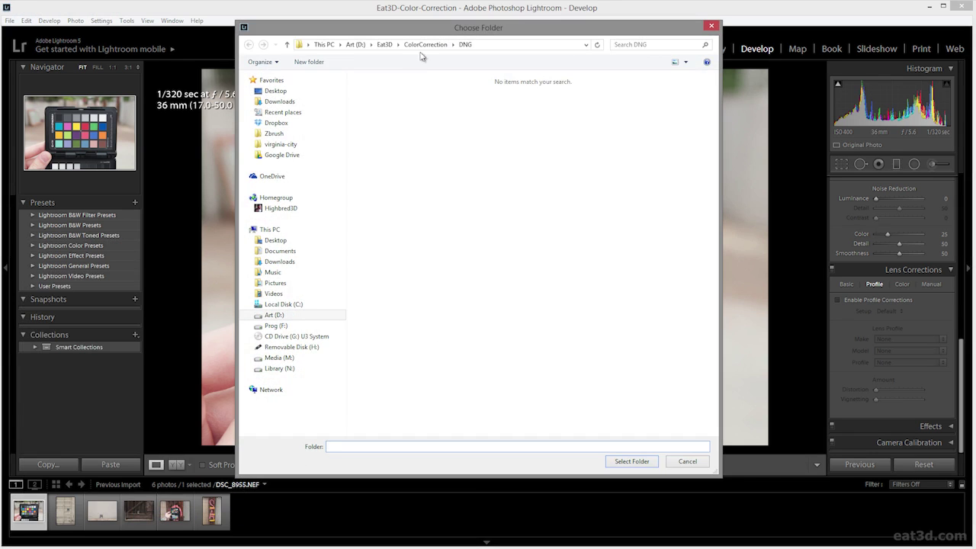
click(632, 461)
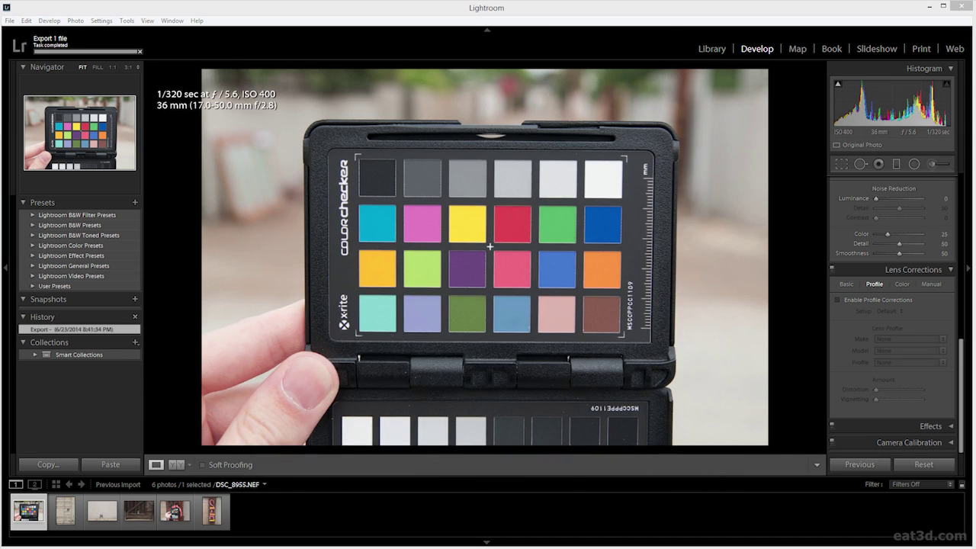
Launch ColorChecker Passport and load DSC_8955.dng to detect its color patches
mouse_move(973, 533)
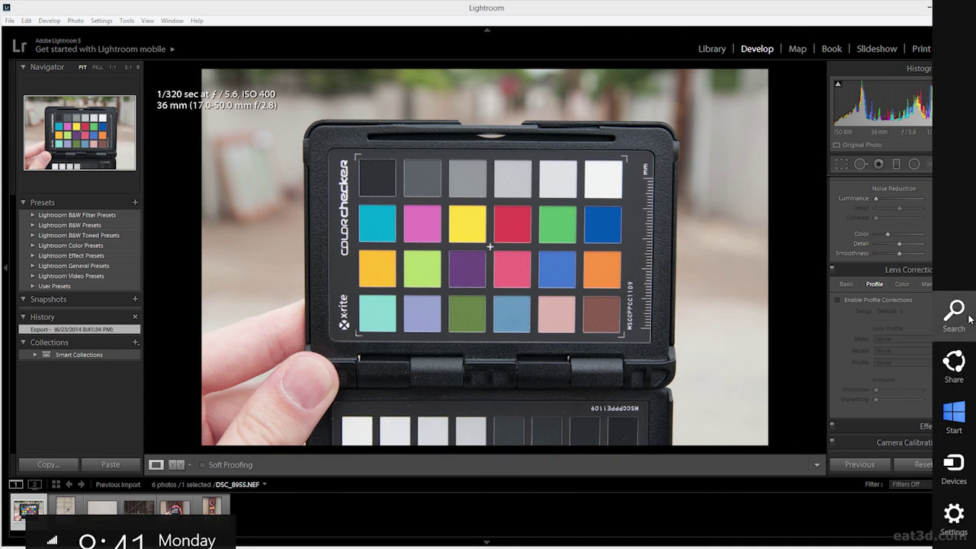
click(971, 319)
text(colorChecker Passport)
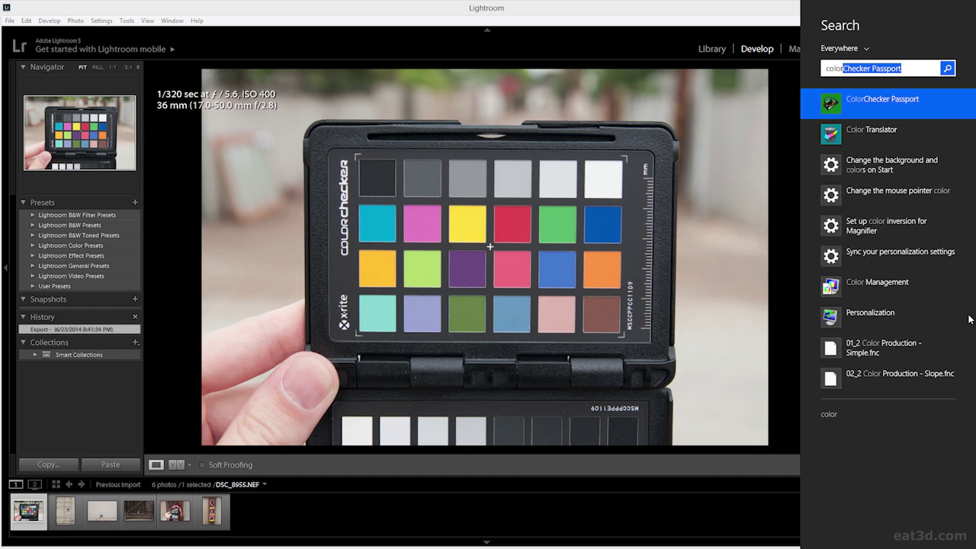
key(Return)
drag(546, 88, 556, 89)
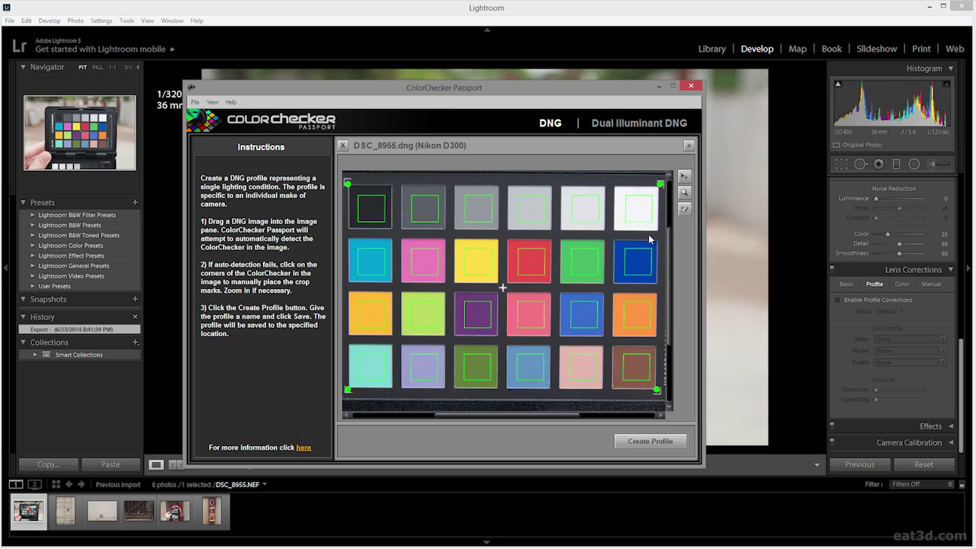
Create a camera profile from the chart, save it over Nikon D300 Tam17-50 Ovrcst.dcp, and close ColorChecker Passport
click(650, 443)
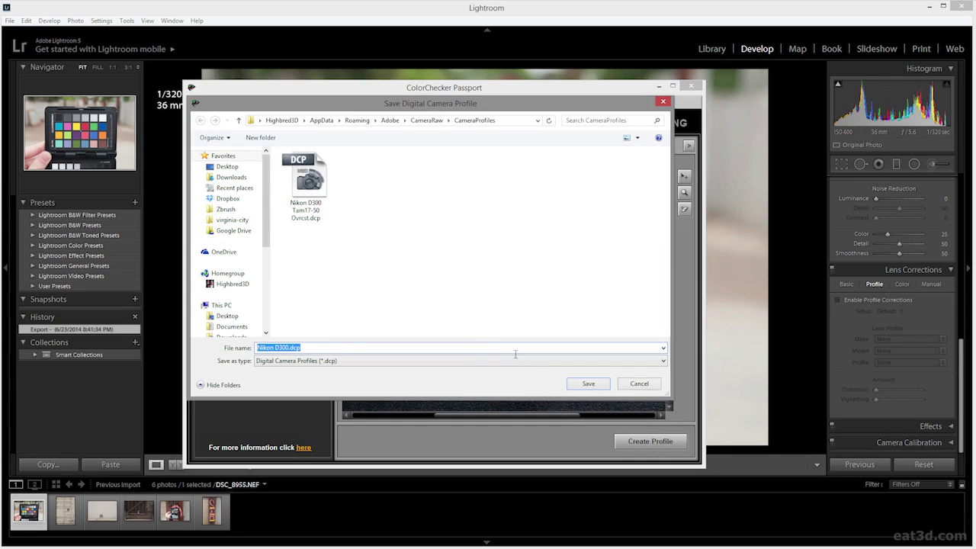
click(317, 222)
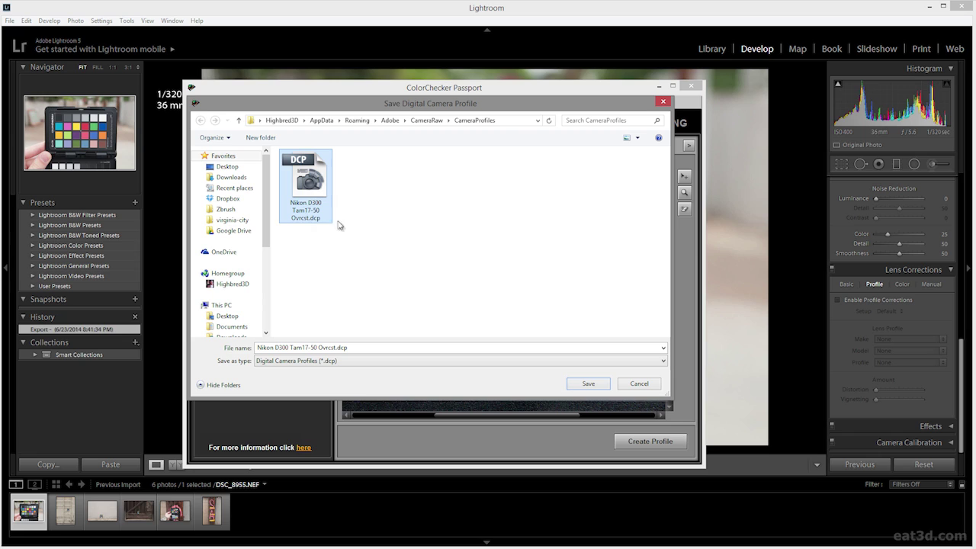
click(359, 348)
click(363, 349)
click(587, 384)
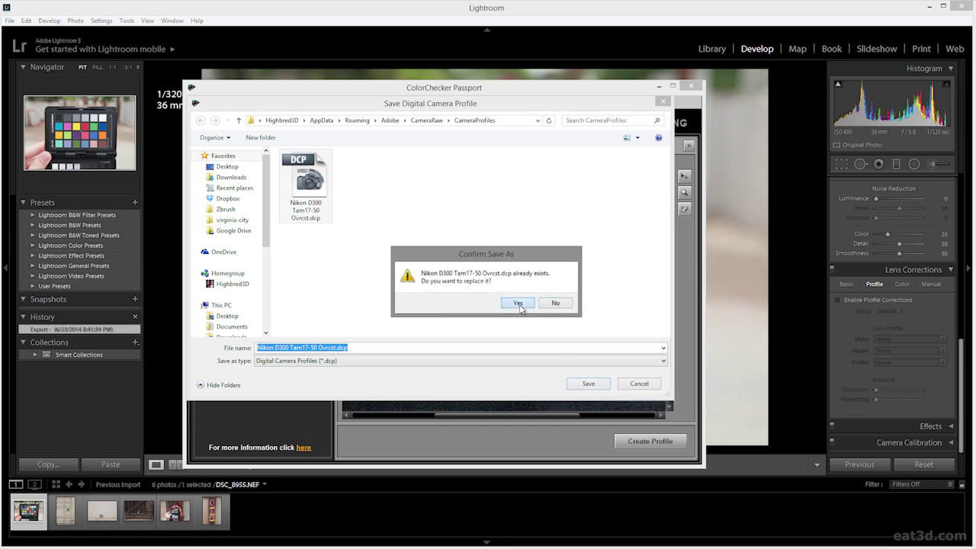
click(519, 303)
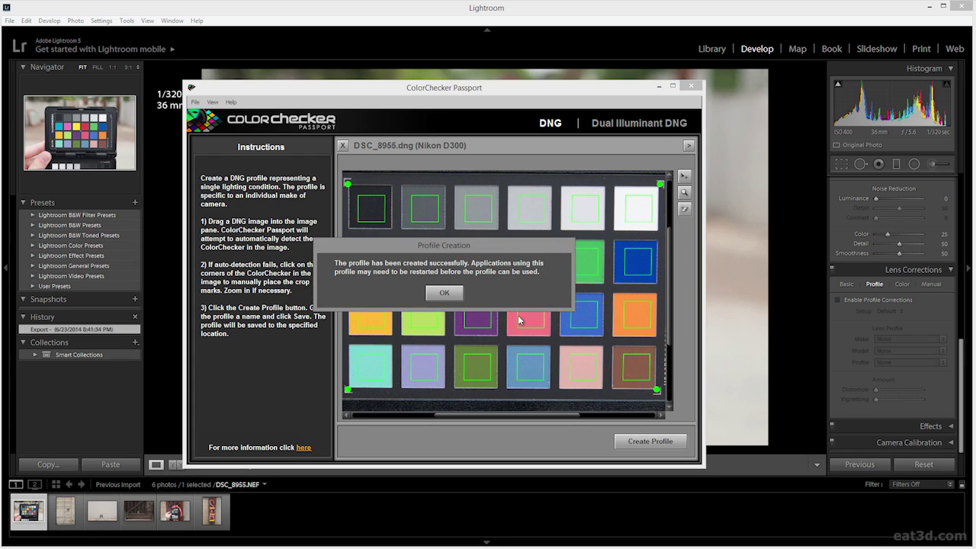
click(445, 293)
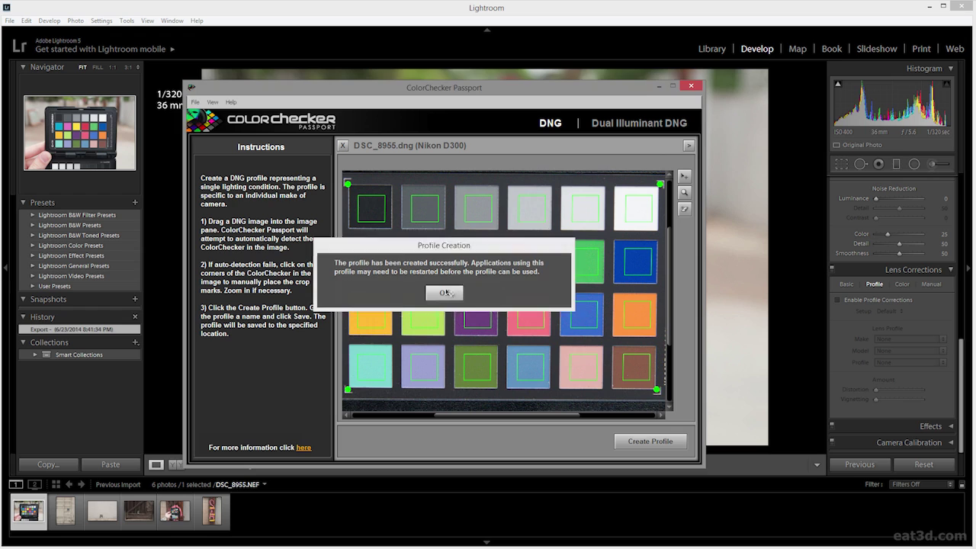
click(692, 86)
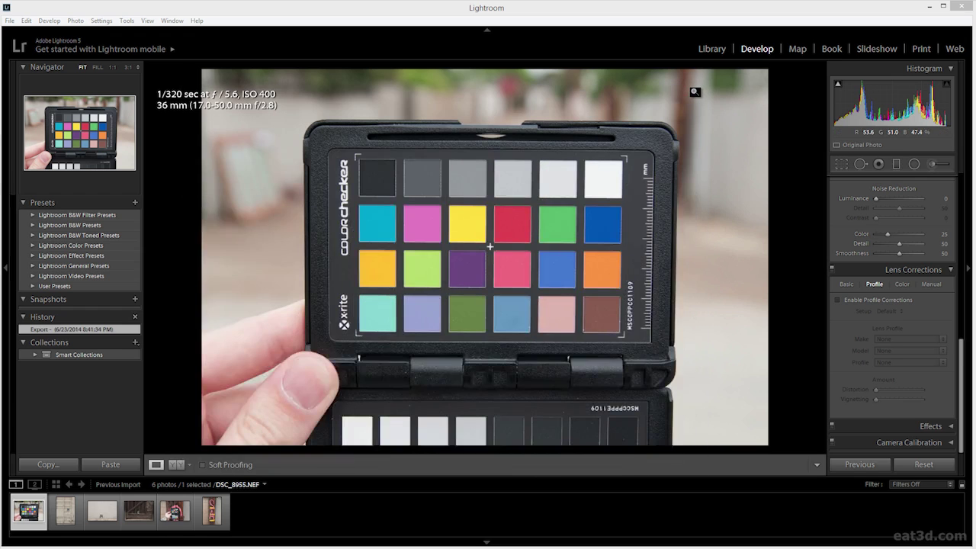
Restart Lightroom and set the chart photo's camera calibration profile to Nikon D300 Tam17-50 Ovrcst
click(963, 8)
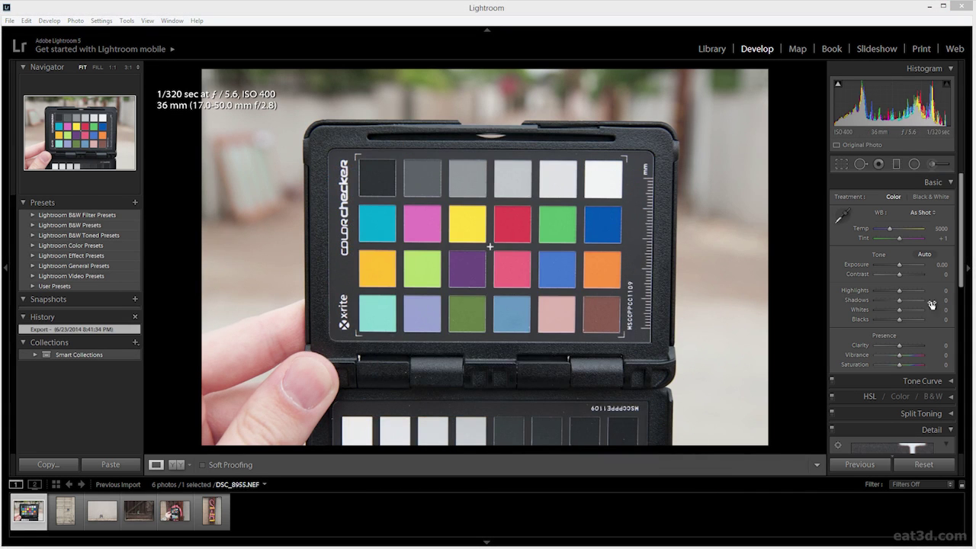
drag(963, 268, 961, 448)
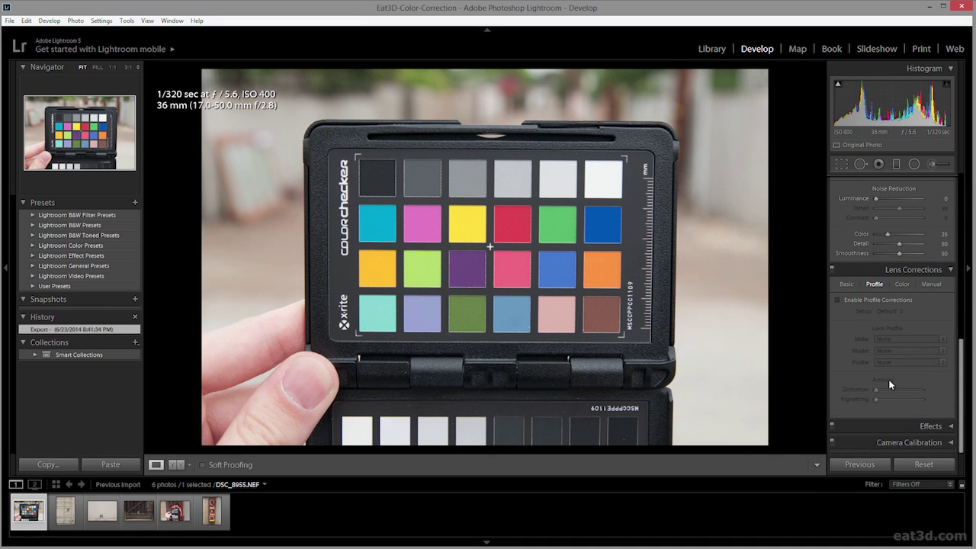
click(951, 444)
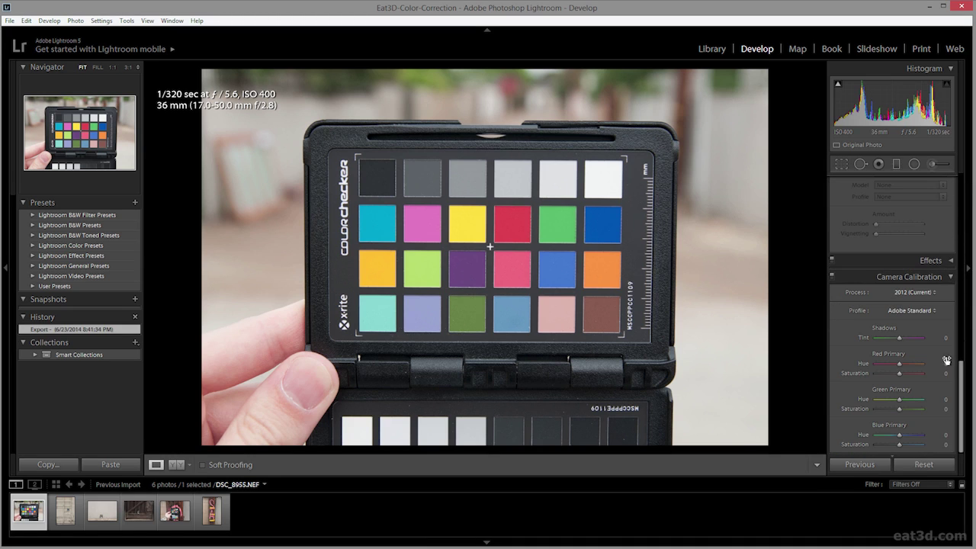
click(931, 310)
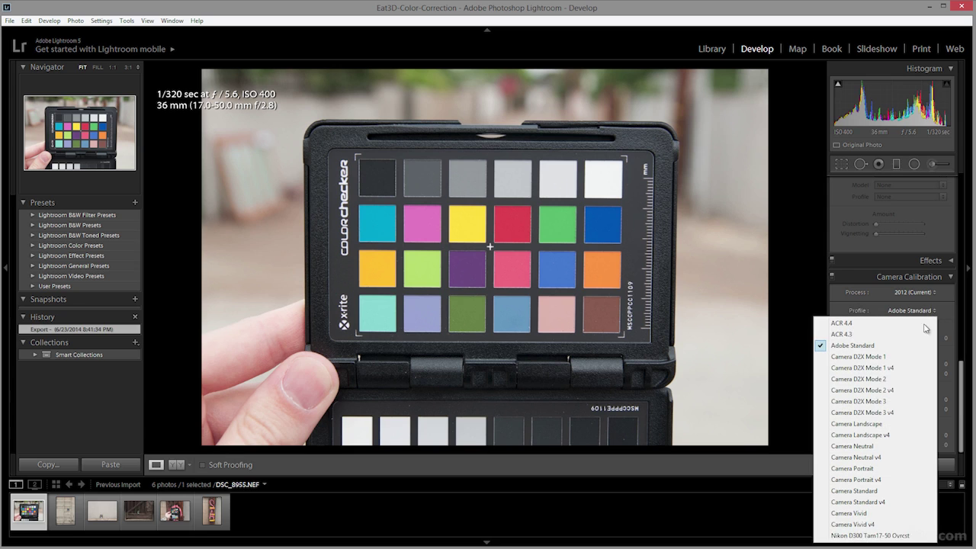
click(902, 536)
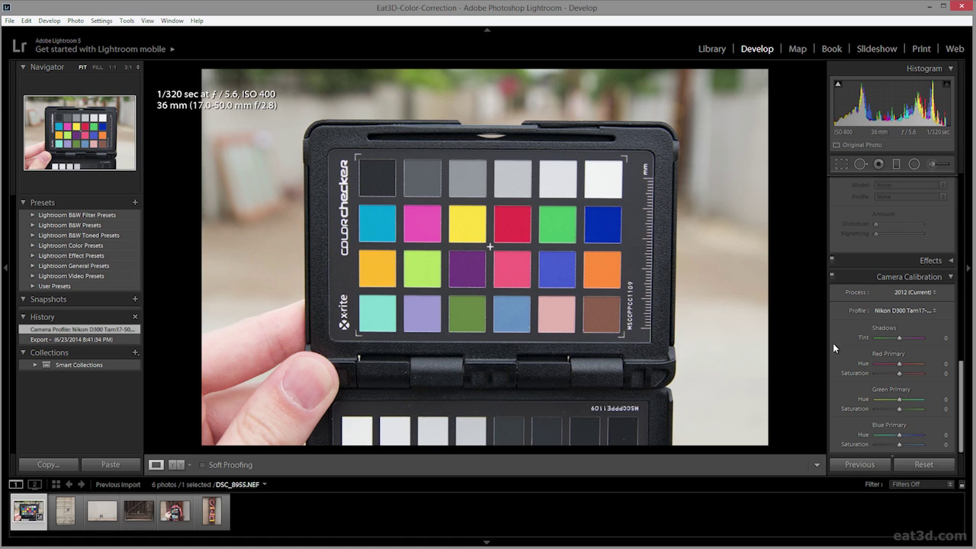
Set the camera calibration process version to 2010 and collapse the Camera Calibration settings
click(921, 292)
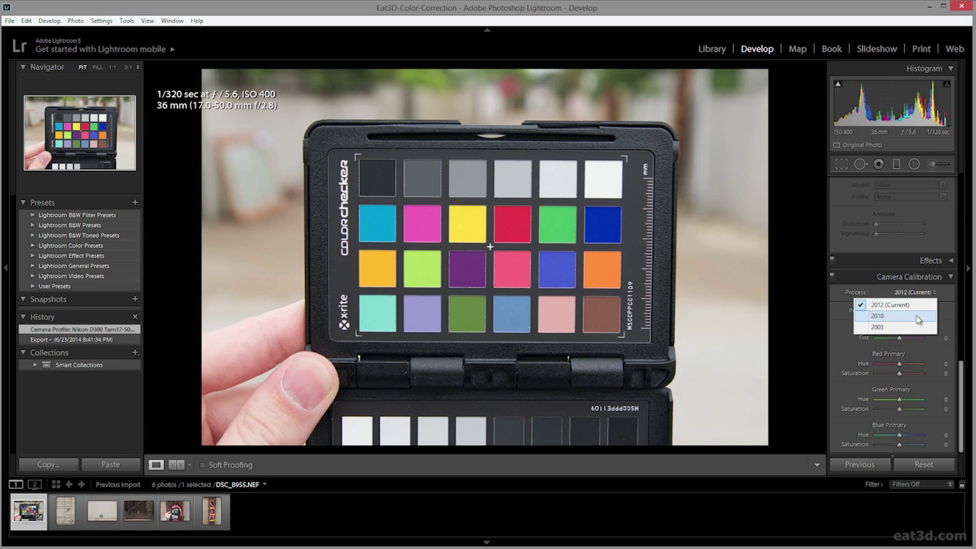
click(918, 320)
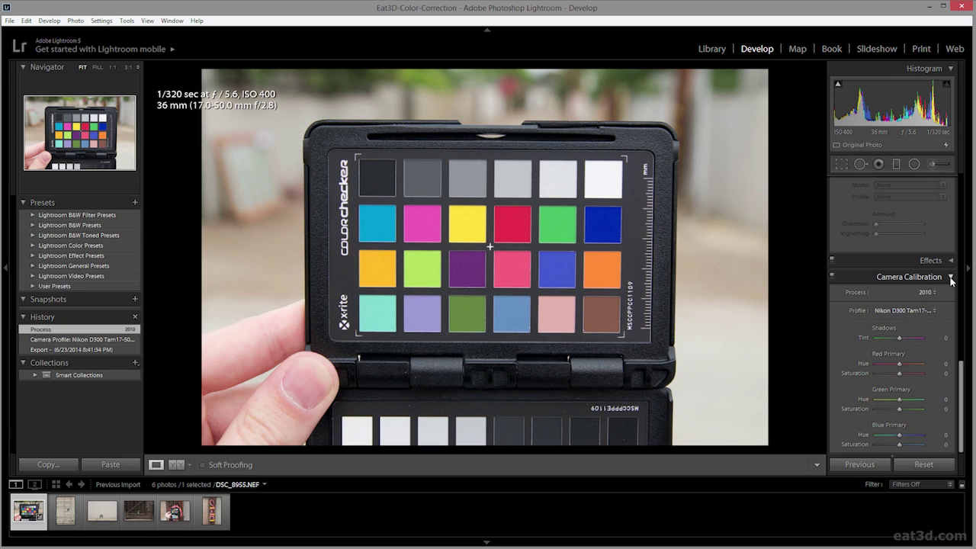
click(950, 278)
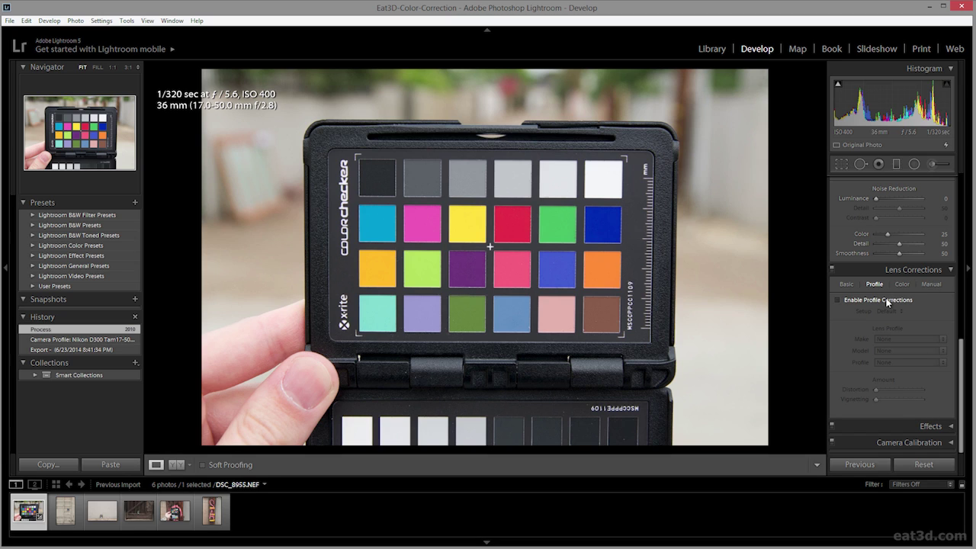
Enable lens profile corrections with Tamron as the make and turn on Remove Chromatic Aberration
click(931, 339)
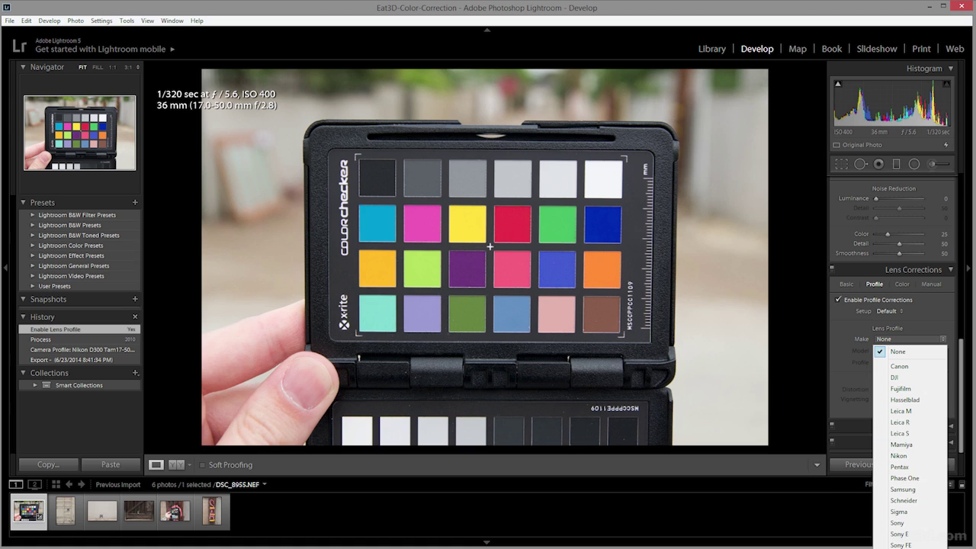
click(901, 546)
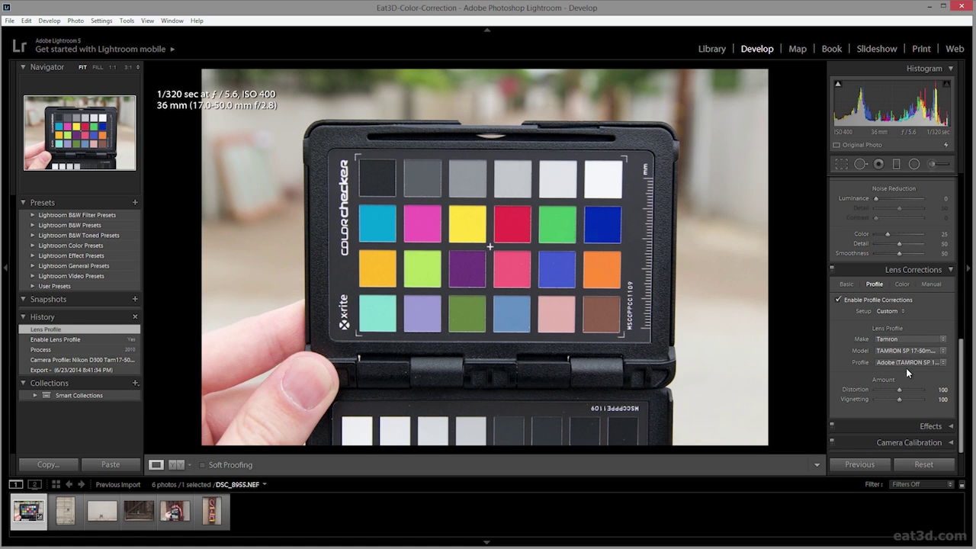
click(846, 284)
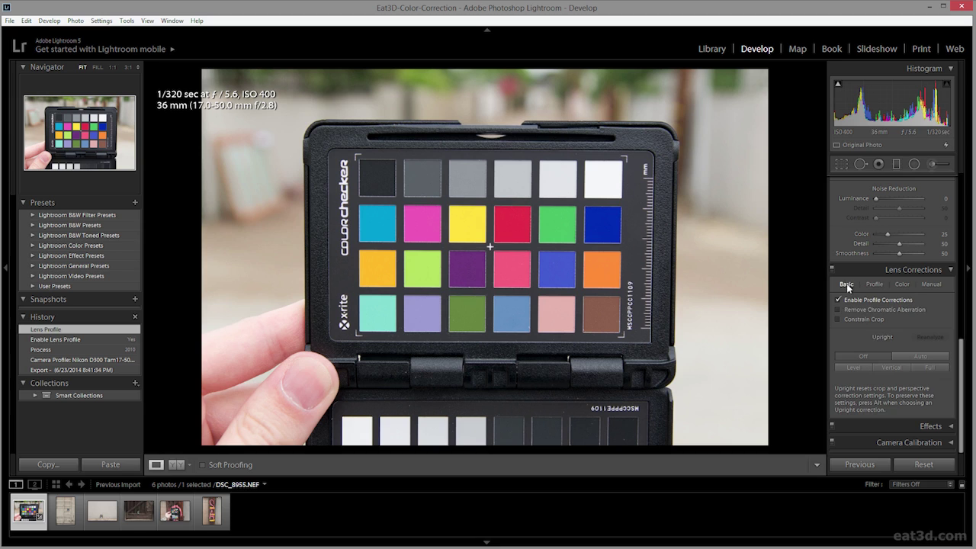
click(874, 310)
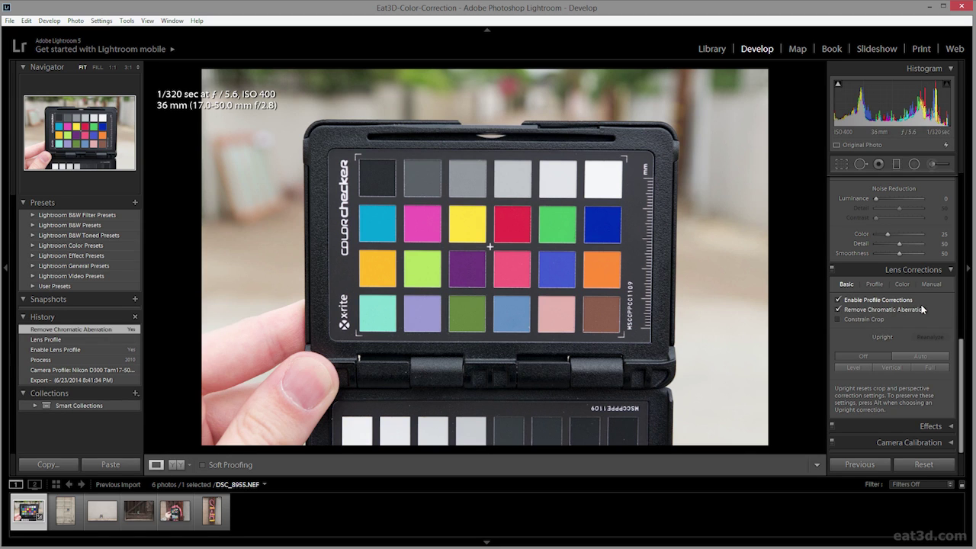
Collapse the Lens Corrections settings and set the chart photo's luminance noise reduction to 20
click(546, 186)
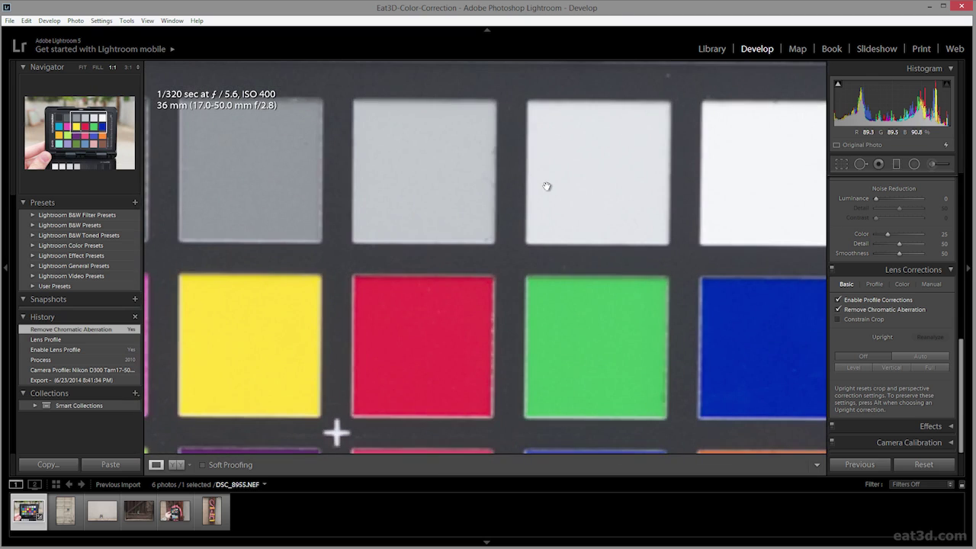
click(950, 271)
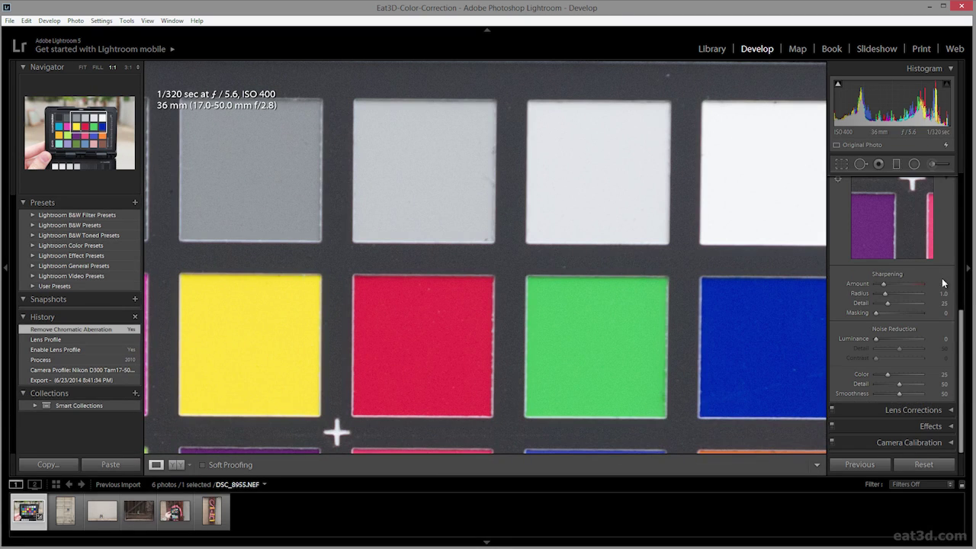
scroll(907, 294, up, 1)
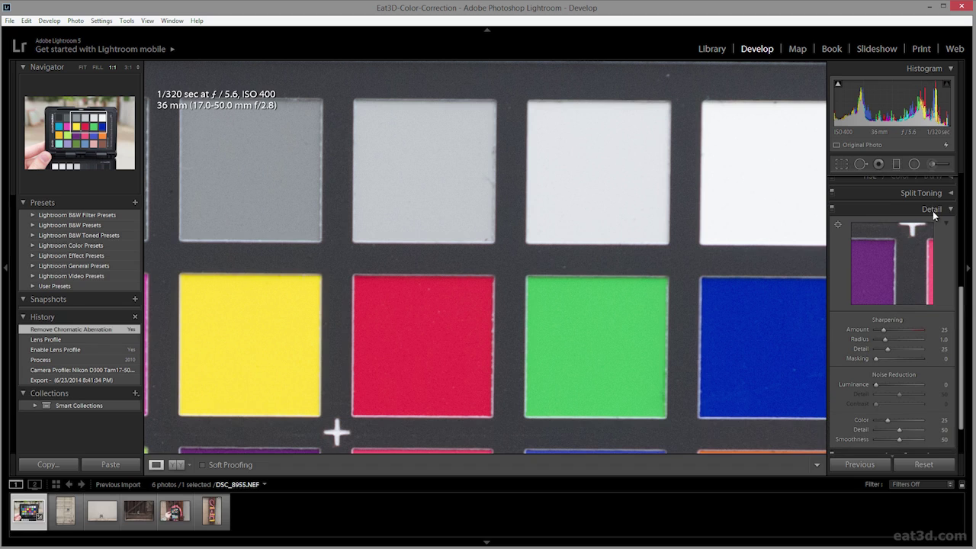
scroll(935, 273, down, 1)
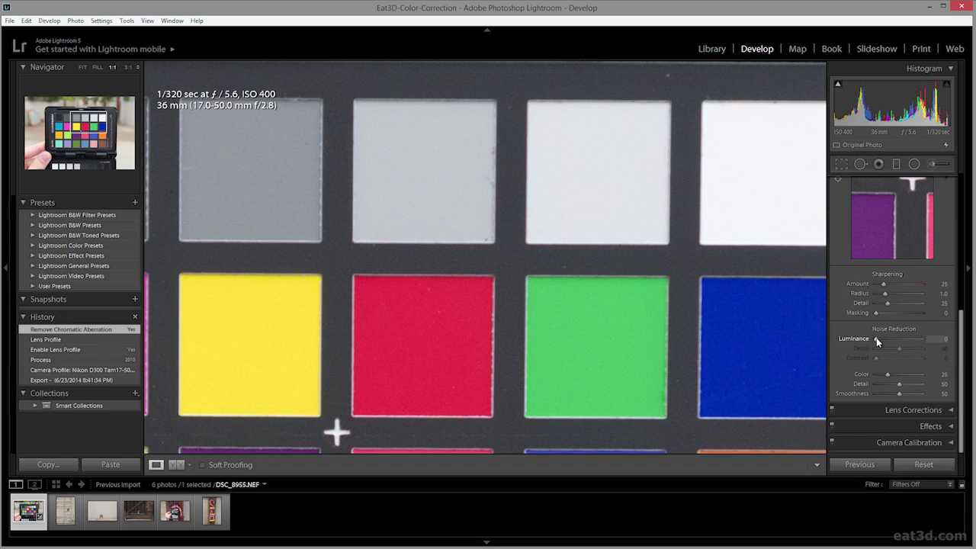
drag(293, 151, 288, 156)
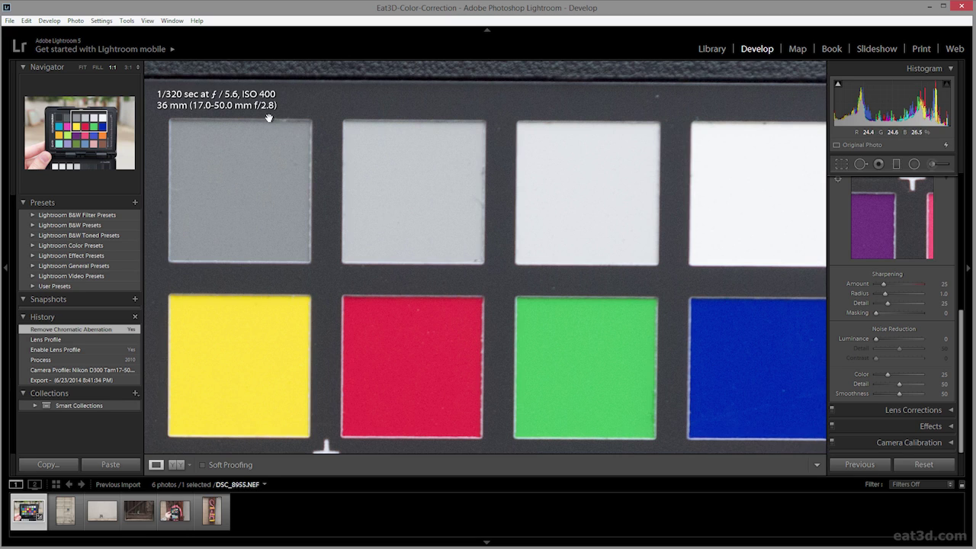
drag(876, 338, 885, 338)
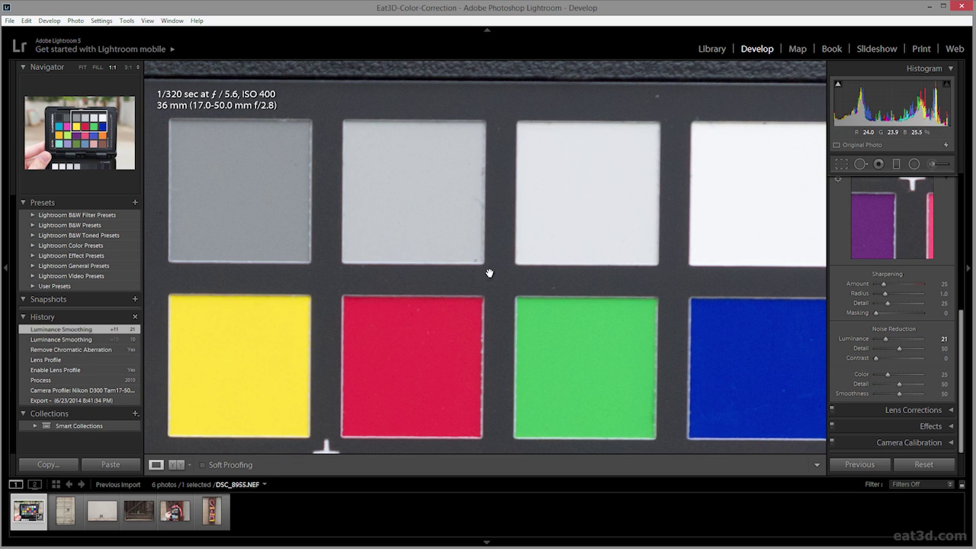
click(944, 338)
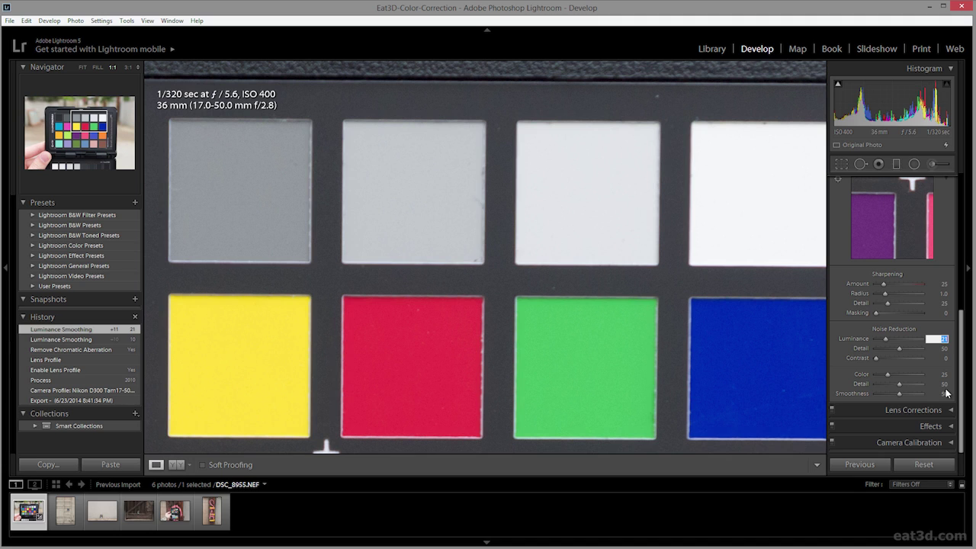
key(Return)
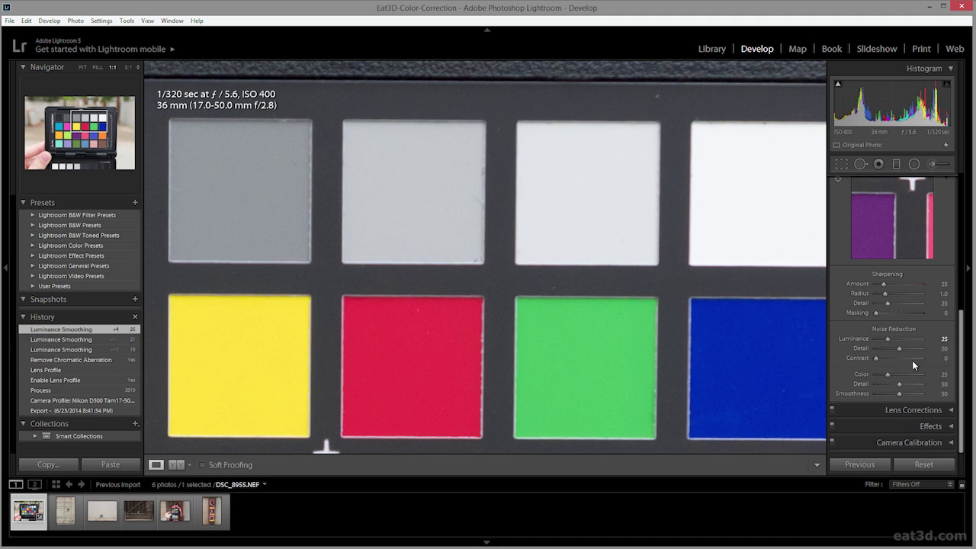
click(943, 339)
text(20)
key(Return)
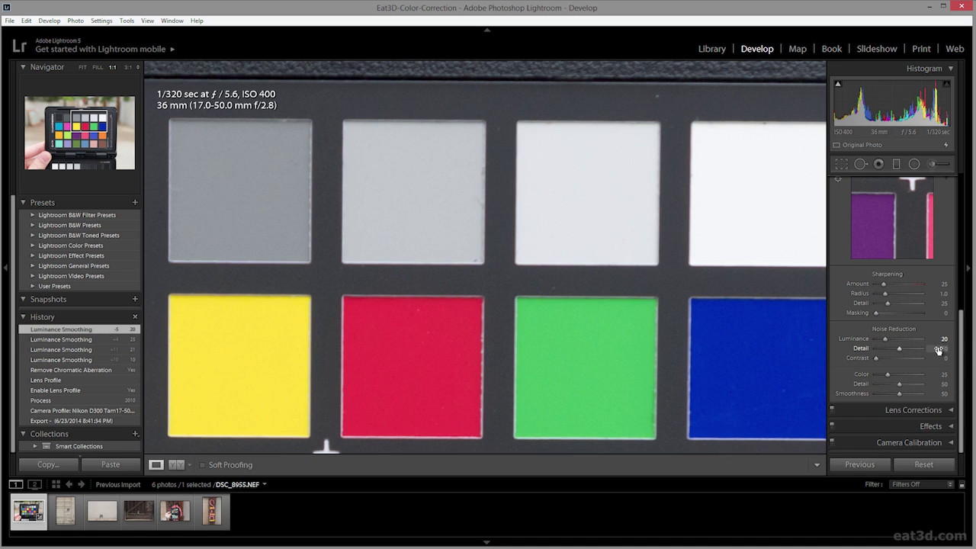
Collapse the Detail settings, expand the Tone Curve settings and set the point curve to Linear
scroll(938, 350, up, 2)
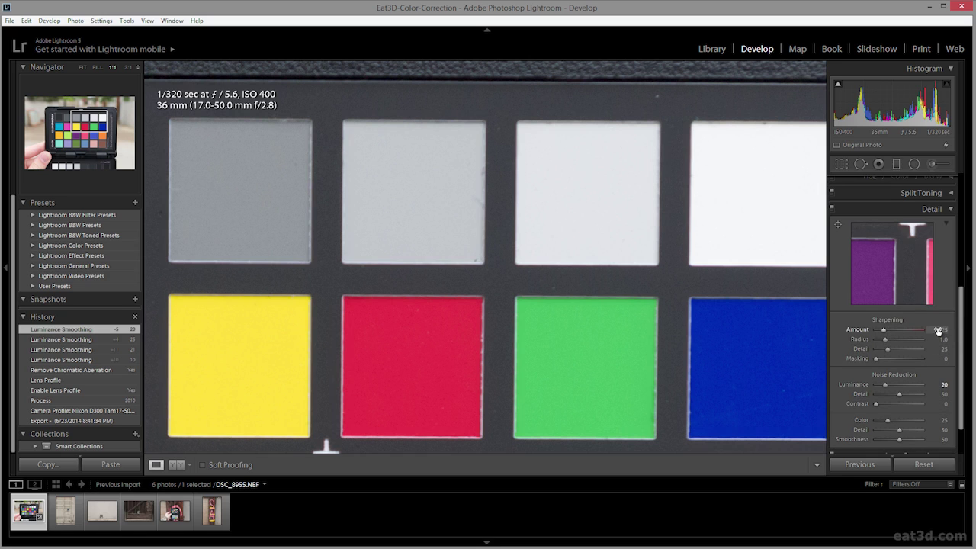
drag(537, 266, 525, 290)
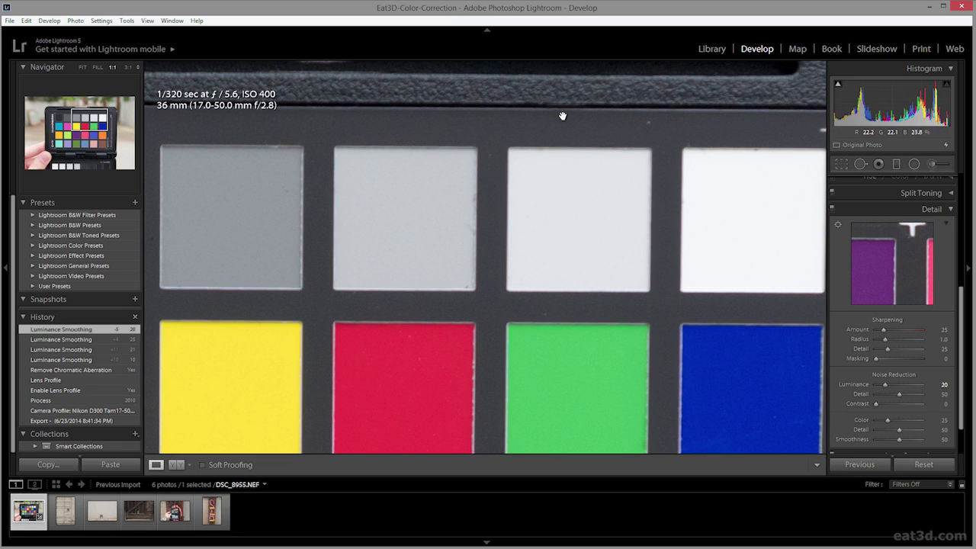
scroll(956, 353, up, 3)
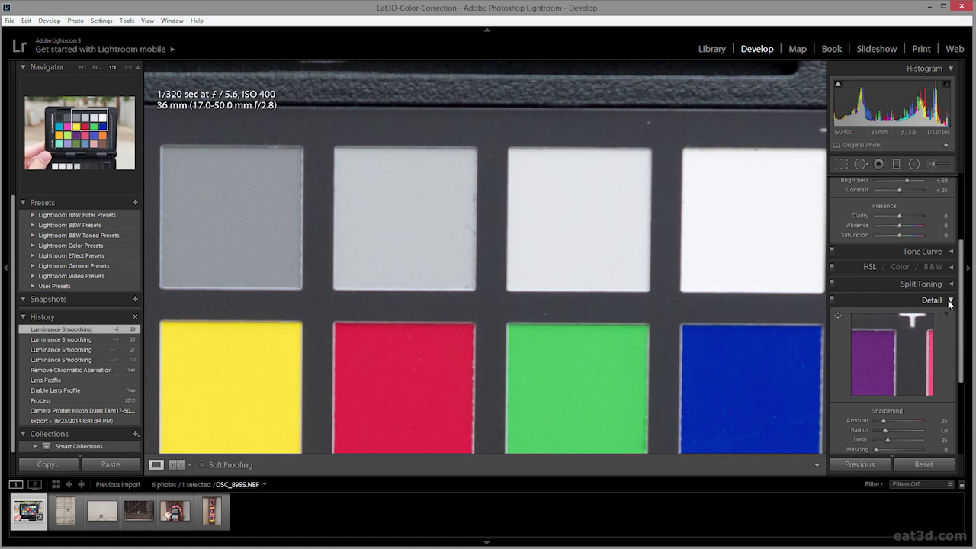
click(950, 302)
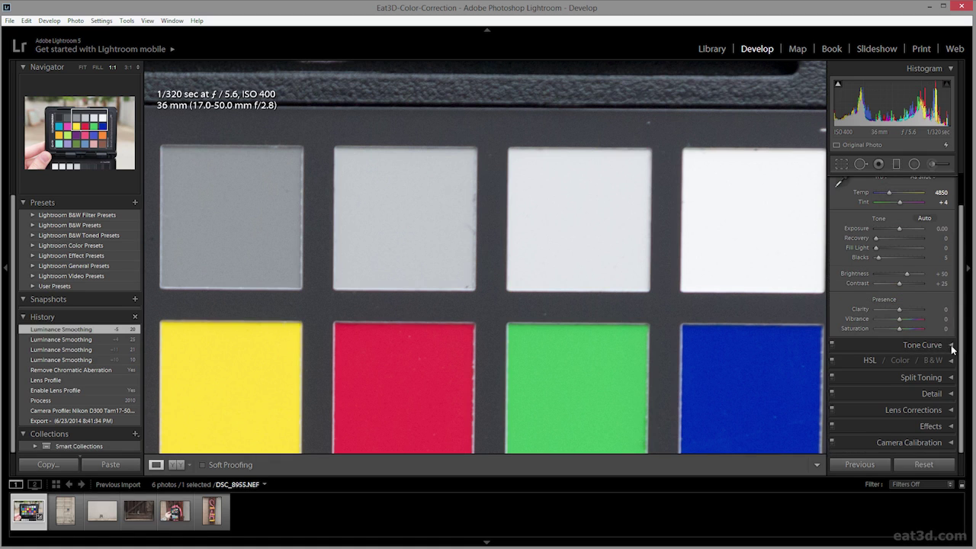
click(951, 345)
scroll(948, 346, down, 1)
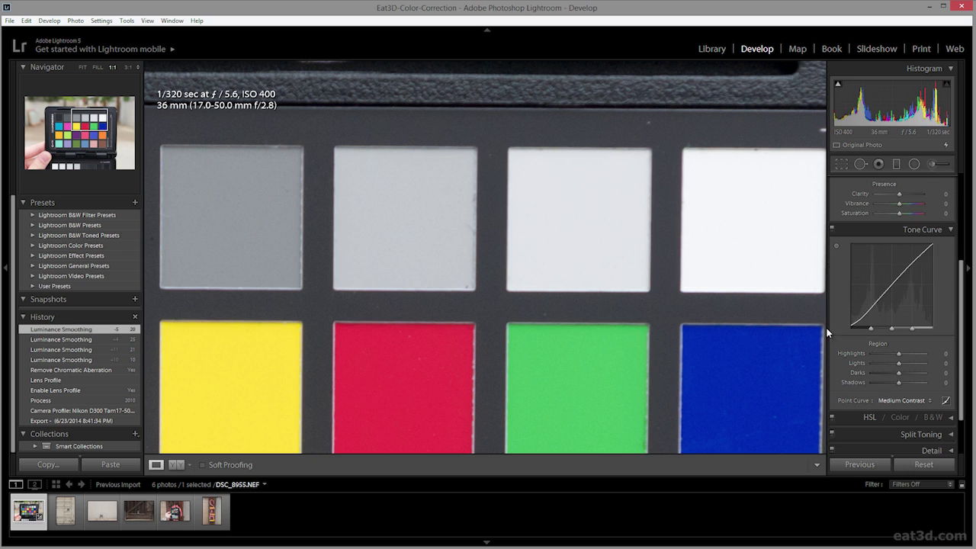
click(515, 292)
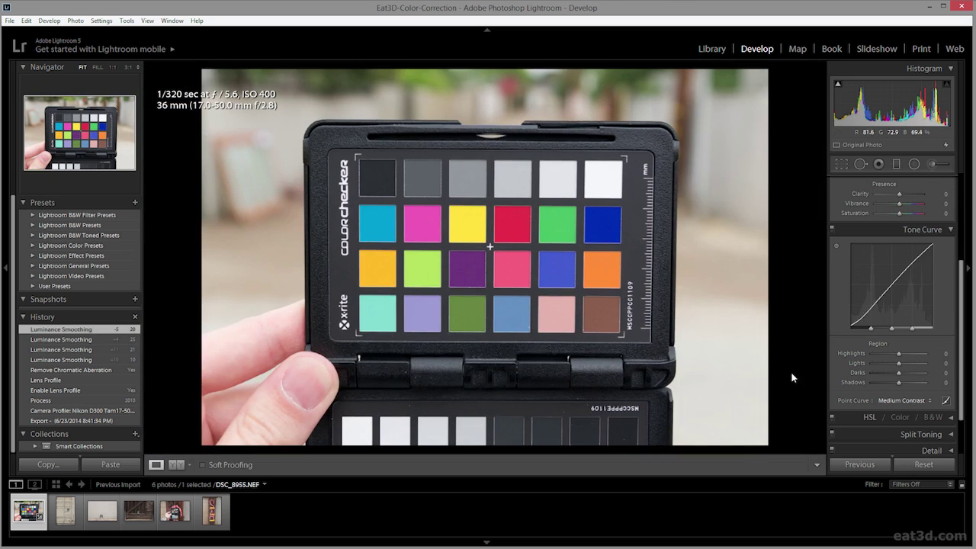
click(927, 405)
click(870, 413)
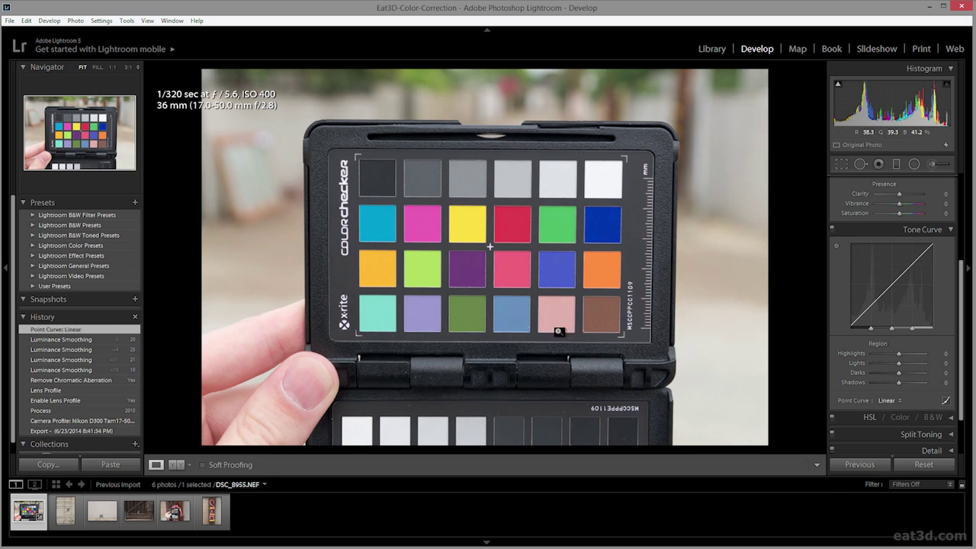
Set Blacks, Brightness and Contrast to 0 in the Basic tone settings
scroll(857, 353, up, 5)
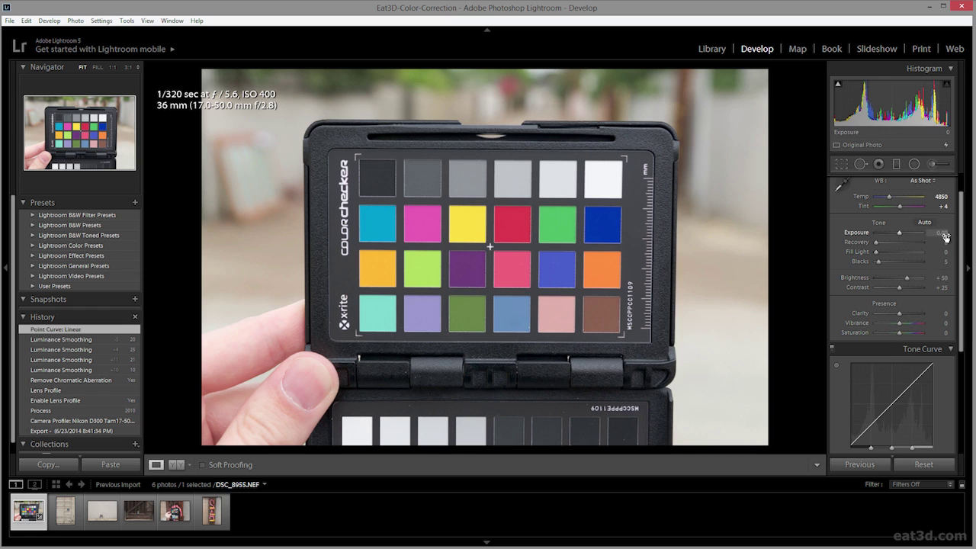
scroll(945, 237, up, 1)
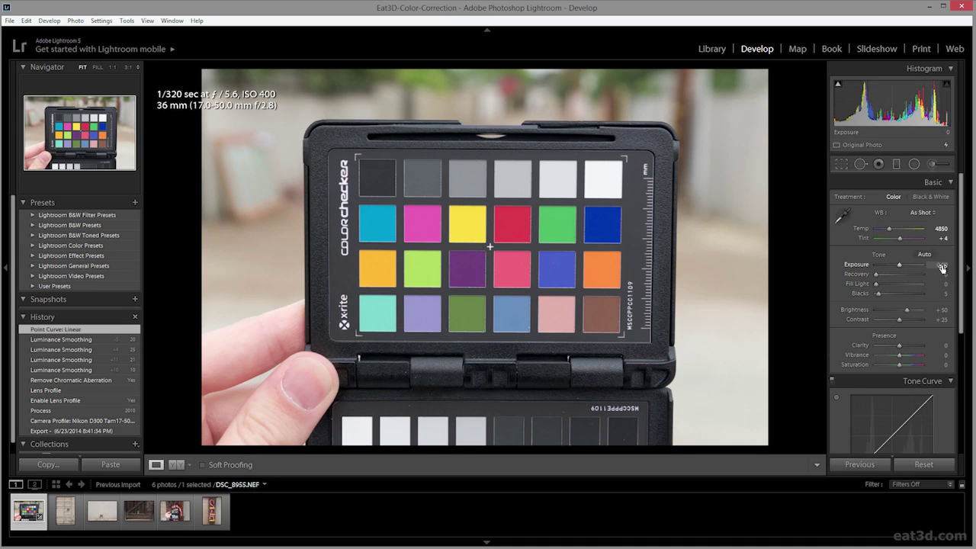
key(Tab)
text(0)
key(Tab)
text(0)
key(Tab)
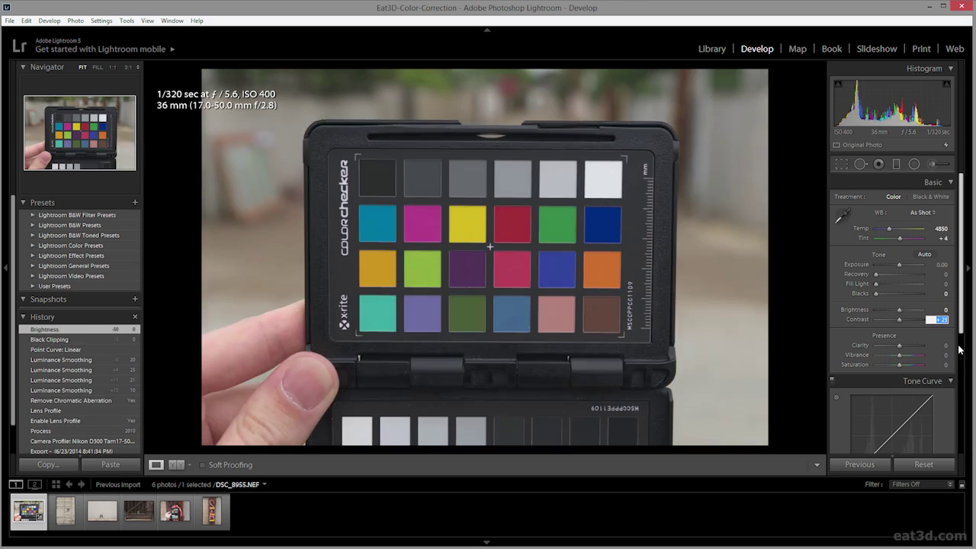
text(0)
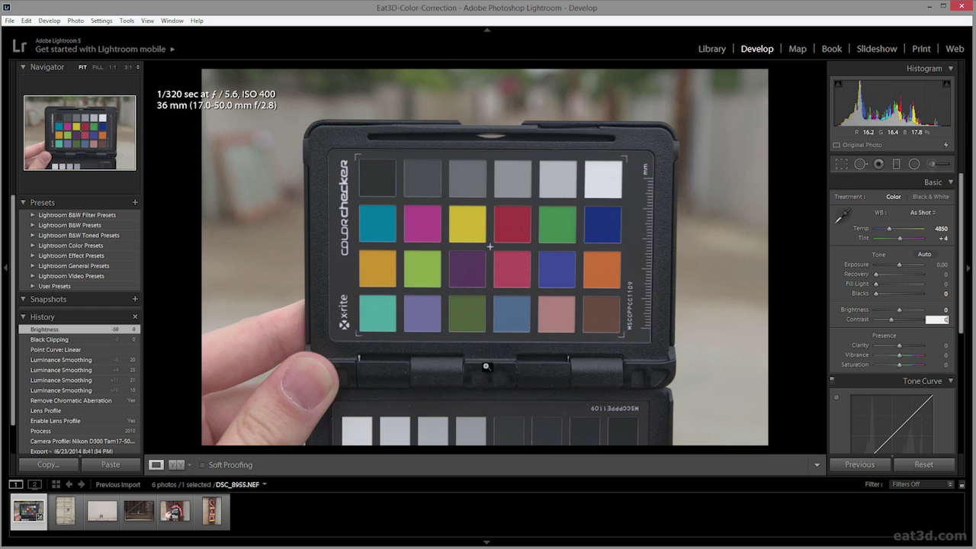
Compare the chart photo before and after the edits, side by side and in a split view, and return to the single-photo view
click(176, 465)
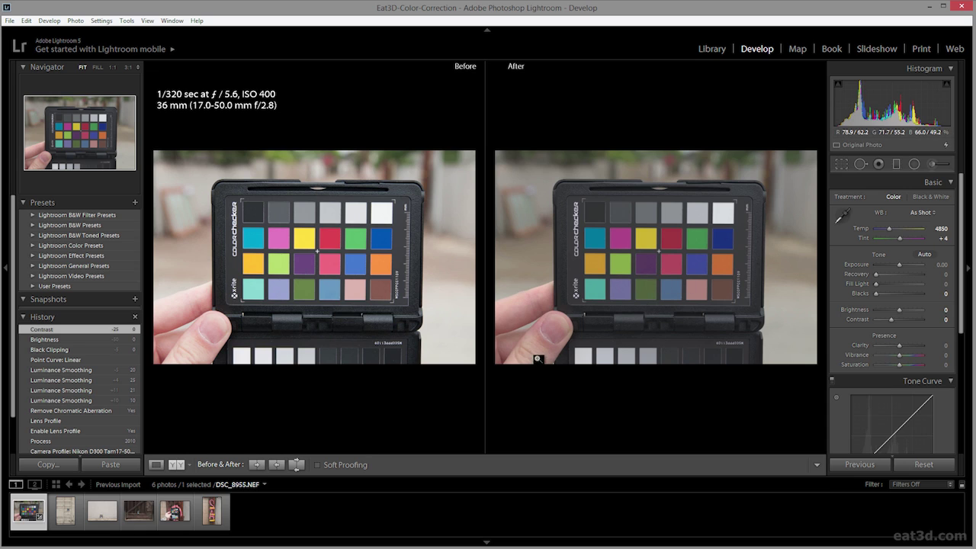
click(174, 466)
click(175, 466)
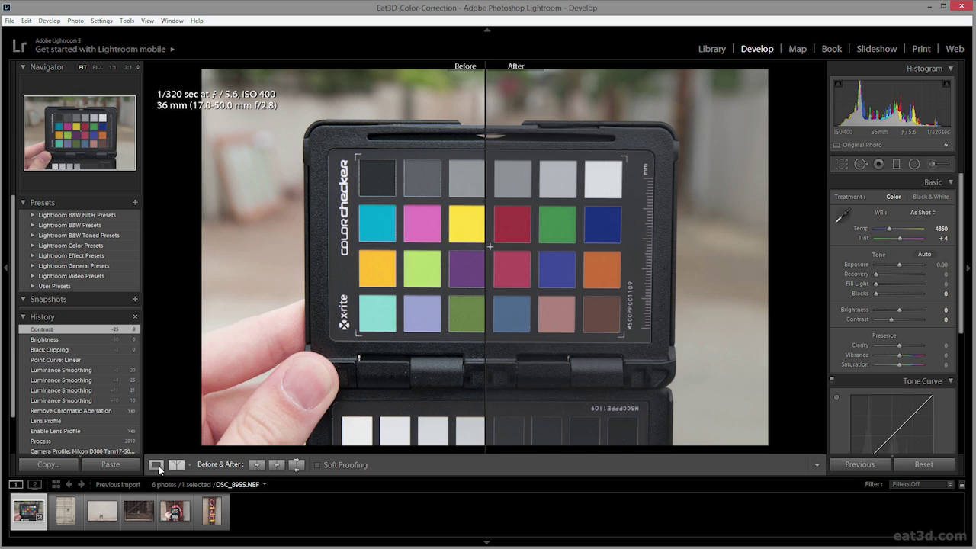
click(156, 465)
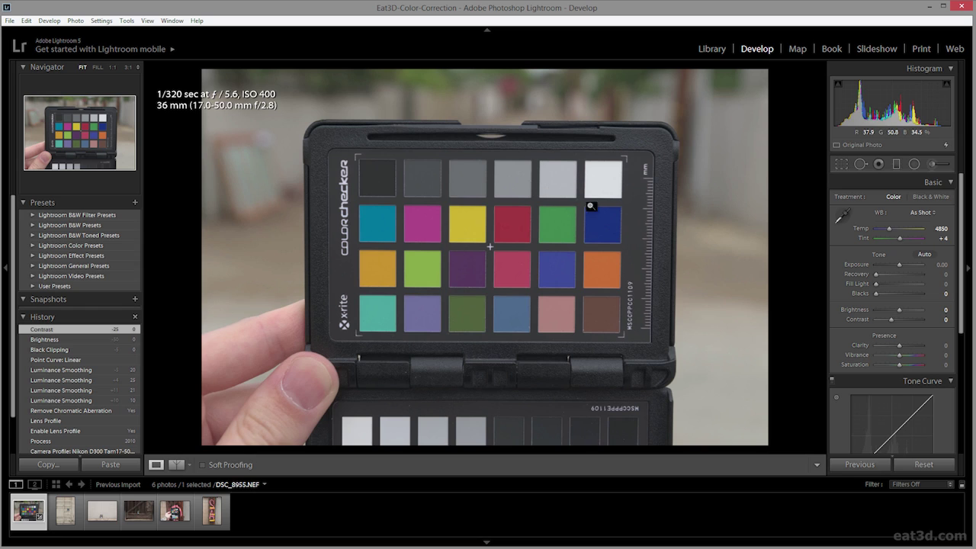
Set a custom white balance by sampling the light gray chart patch directly beside the white patch
click(538, 186)
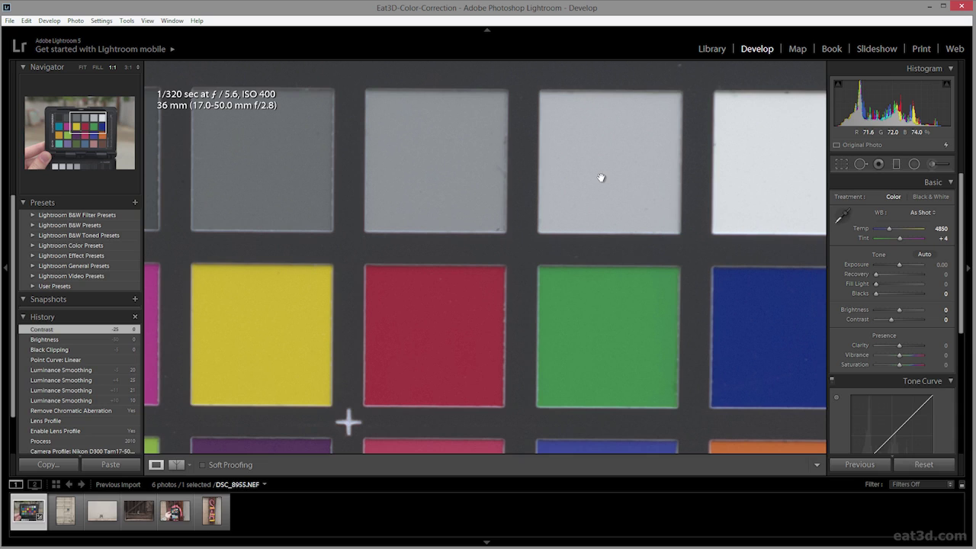
click(841, 217)
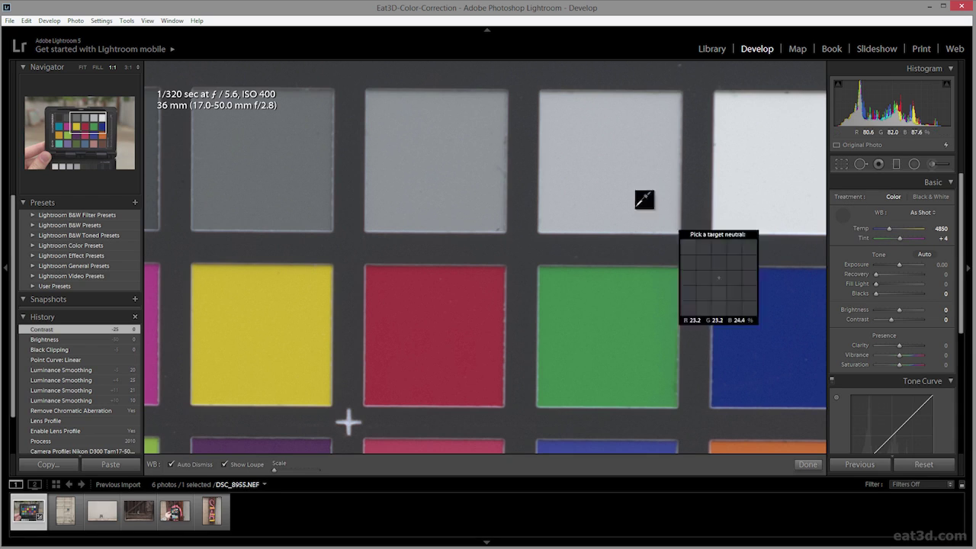
click(610, 169)
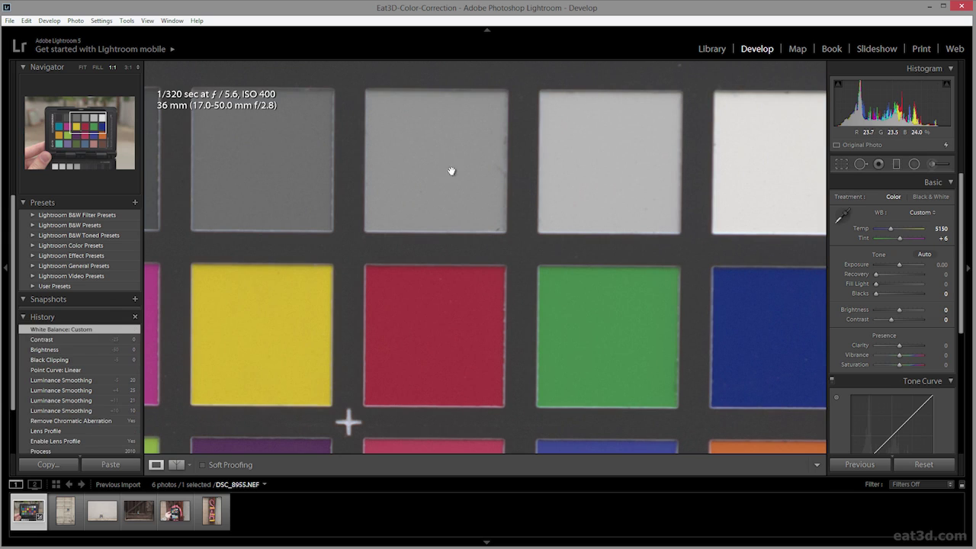
Turn on soft proofing with the sRGB profile and check the RGB values of the chart's white patch
click(627, 167)
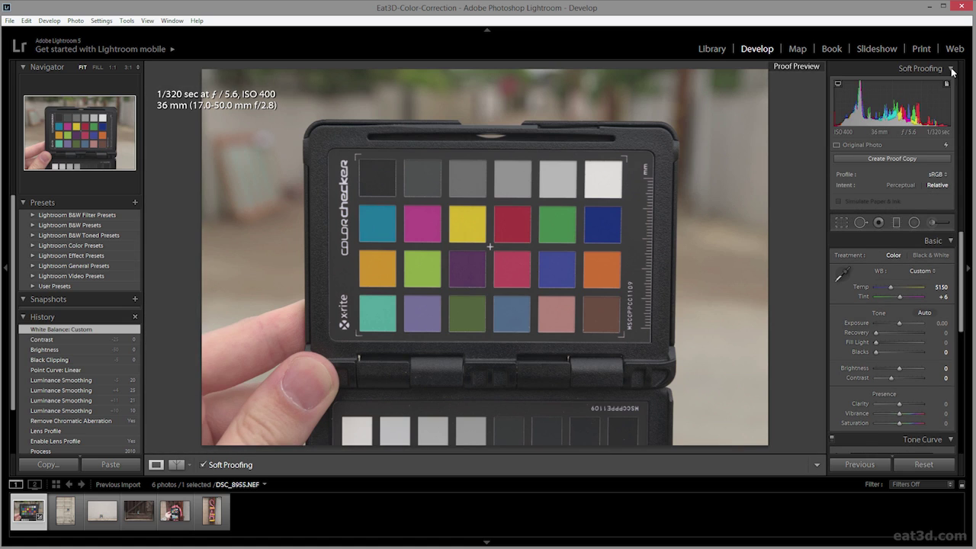
click(943, 175)
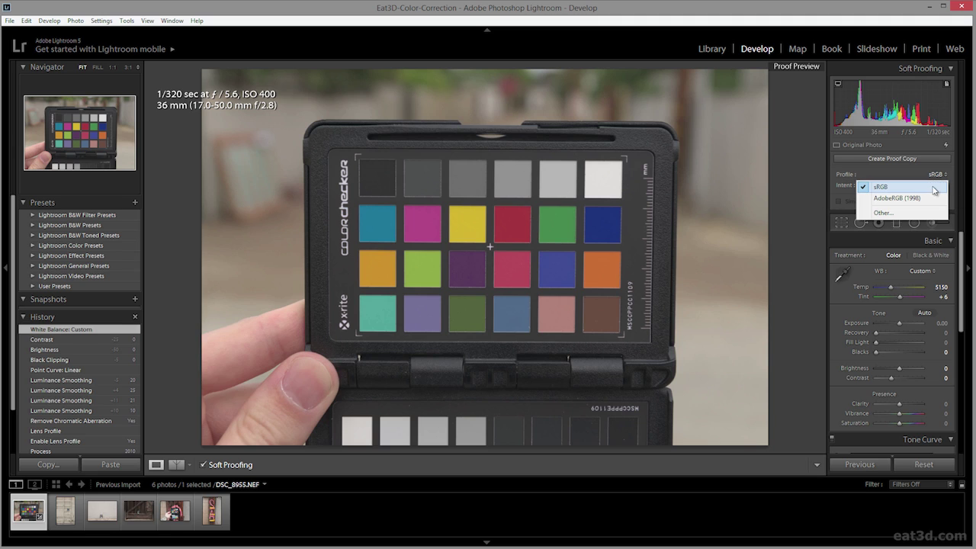
click(945, 178)
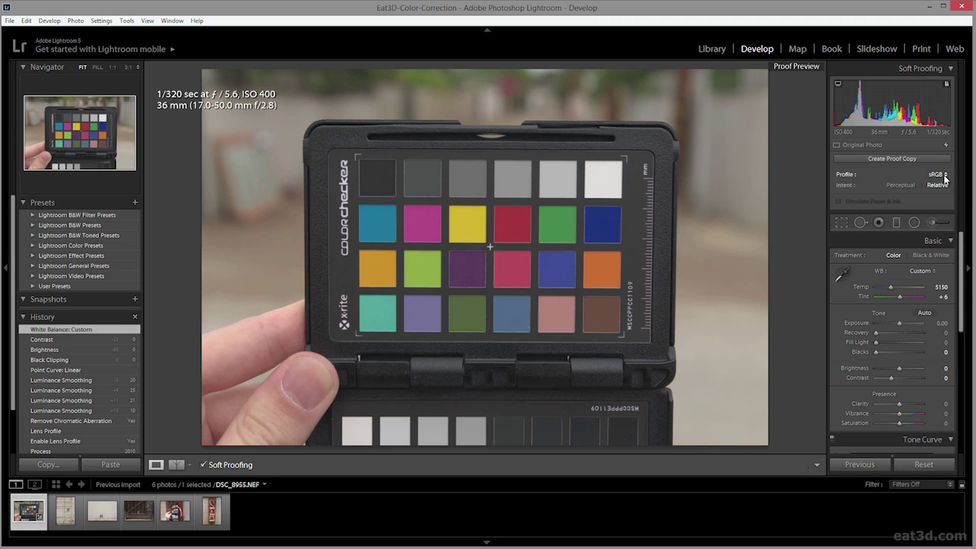
click(599, 183)
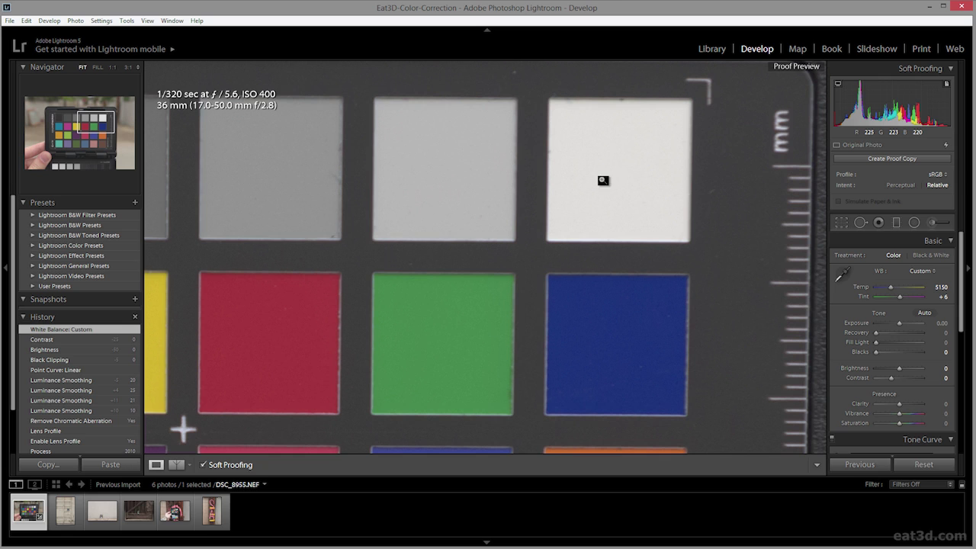
click(602, 183)
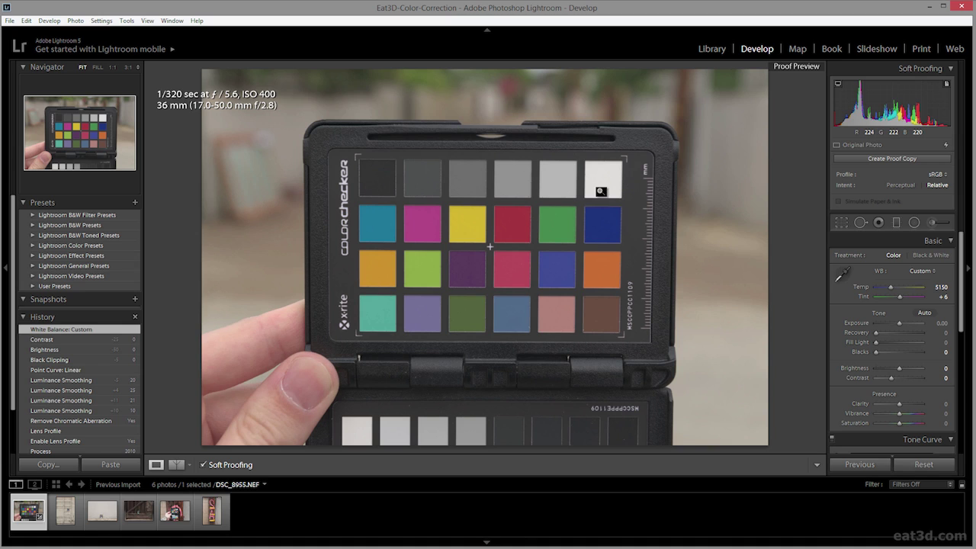
Raise the chart photo's exposure to 0.30, checking the white patch's brightness at 0.20 on the way
click(938, 322)
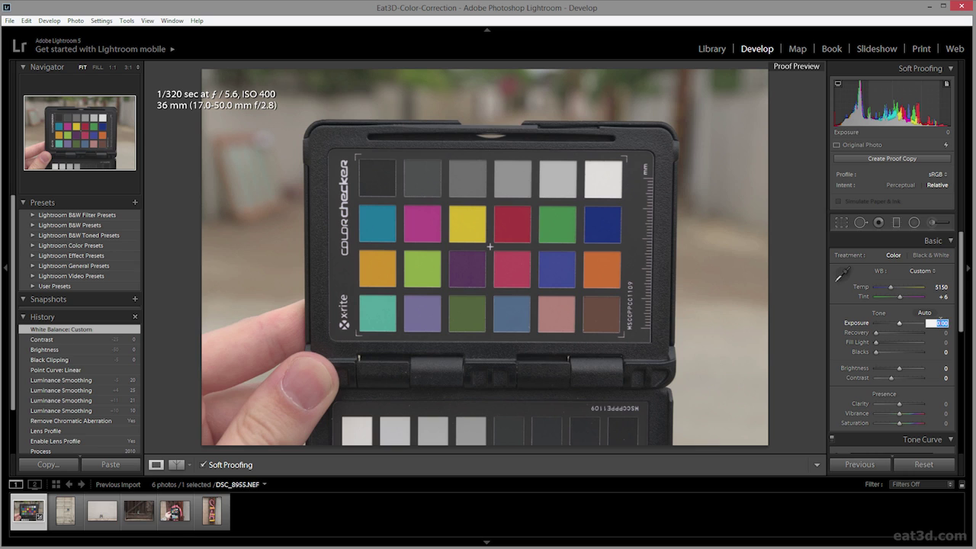
text(0.2)
key(Return)
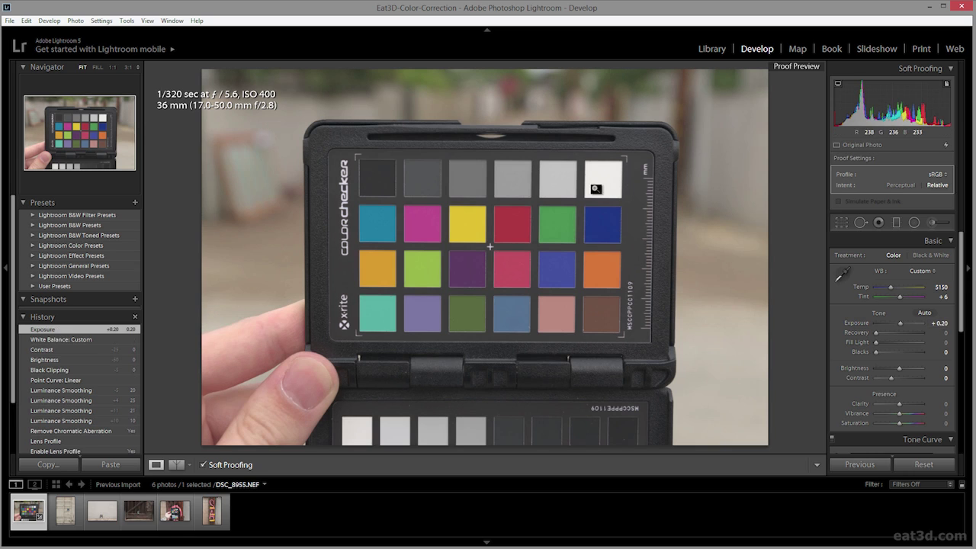
click(937, 323)
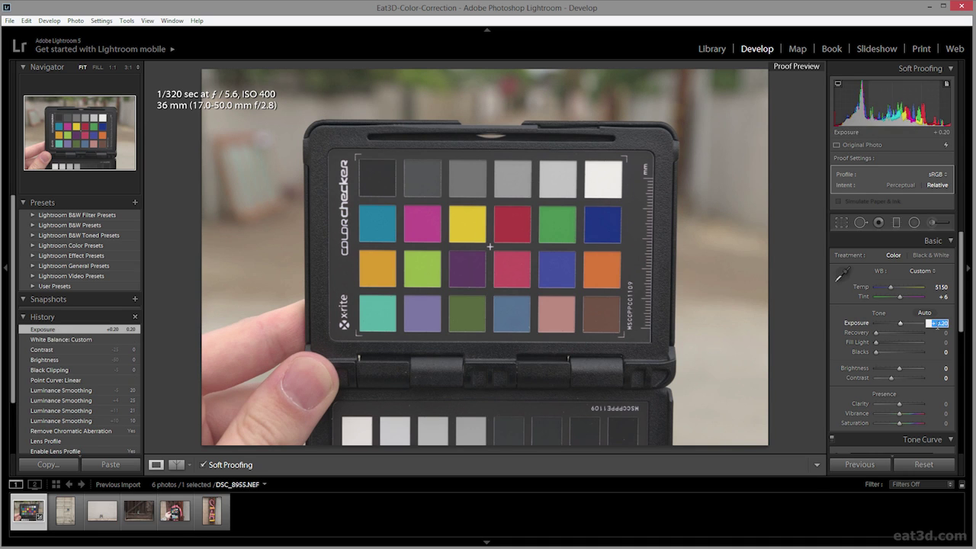
text(0.3)
key(Return)
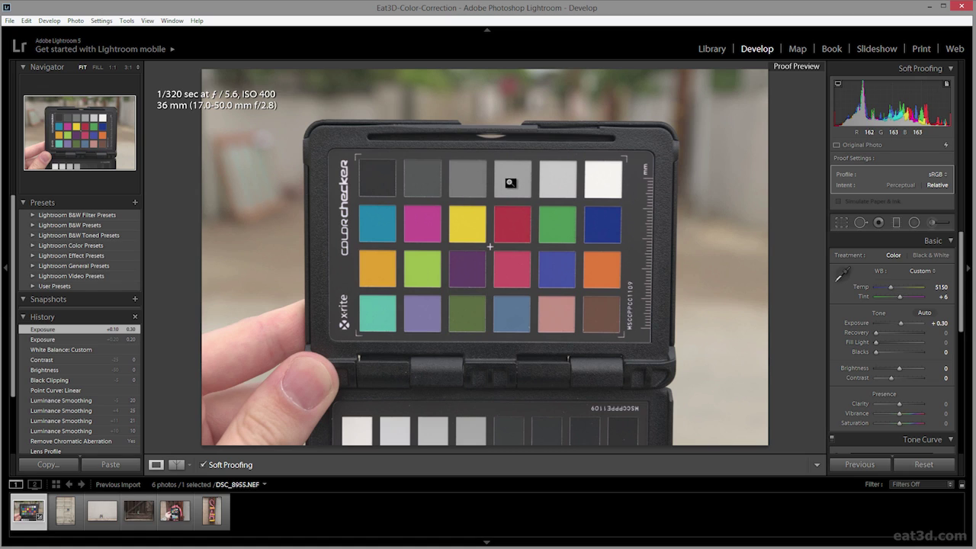
Set the chart photo's Blacks to 2 and check the RGB values of the dark gray patches
click(944, 352)
text(2)
key(Return)
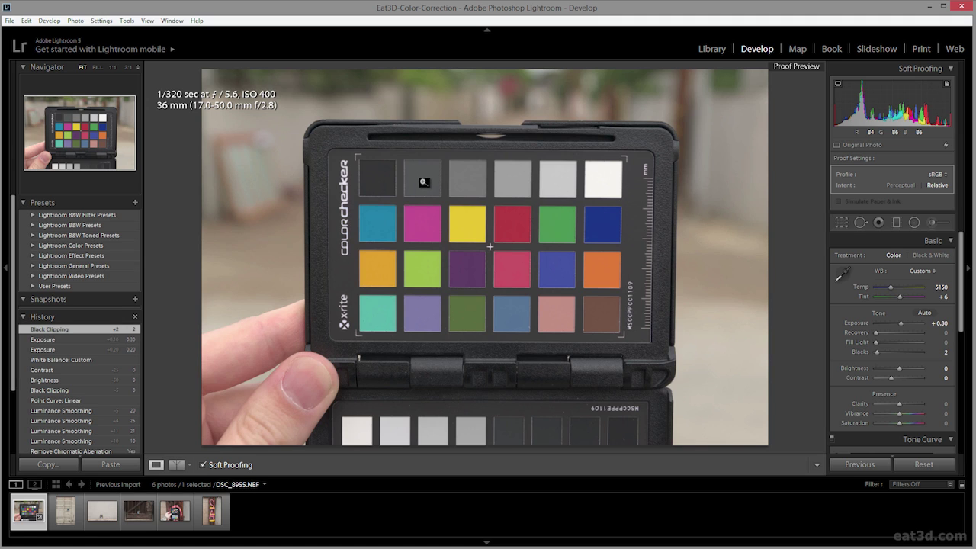
Try raising the tone curve's Lights to +26 by targeted adjustment on the light gray patch, and undo it
scroll(868, 315, down, 3)
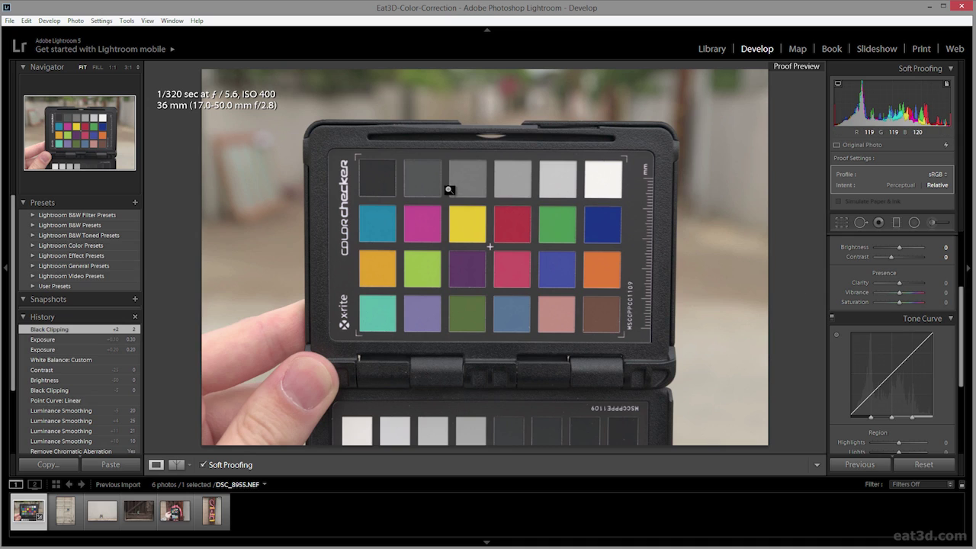
click(837, 337)
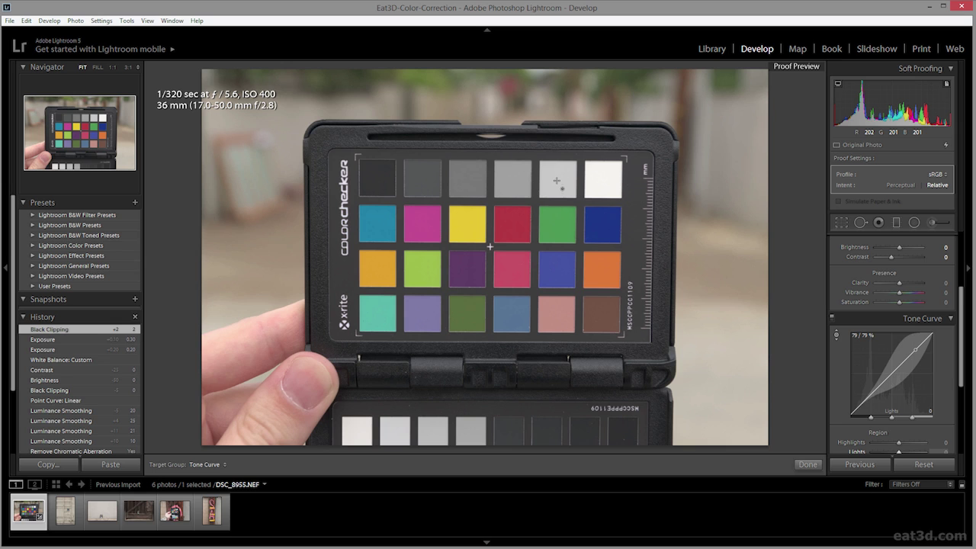
mouse_move(557, 184)
mouse_down()
mouse_move(561, 207)
mouse_move(559, 168)
mouse_up()
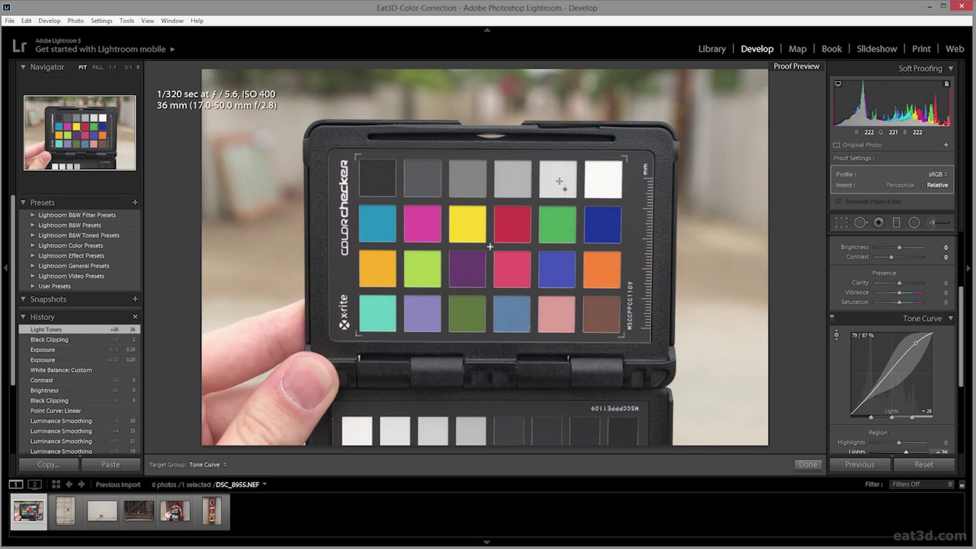
key(ctrl+z)
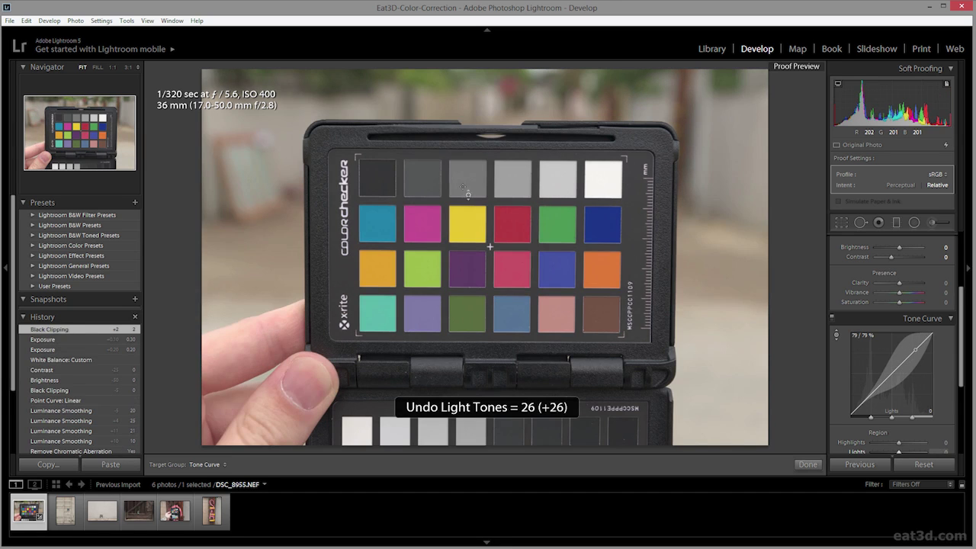
Try a contrast curve with Darks at -14 and Lights at +25 by targeted adjustment on the gray patches, and undo both changes
drag(375, 183, 380, 197)
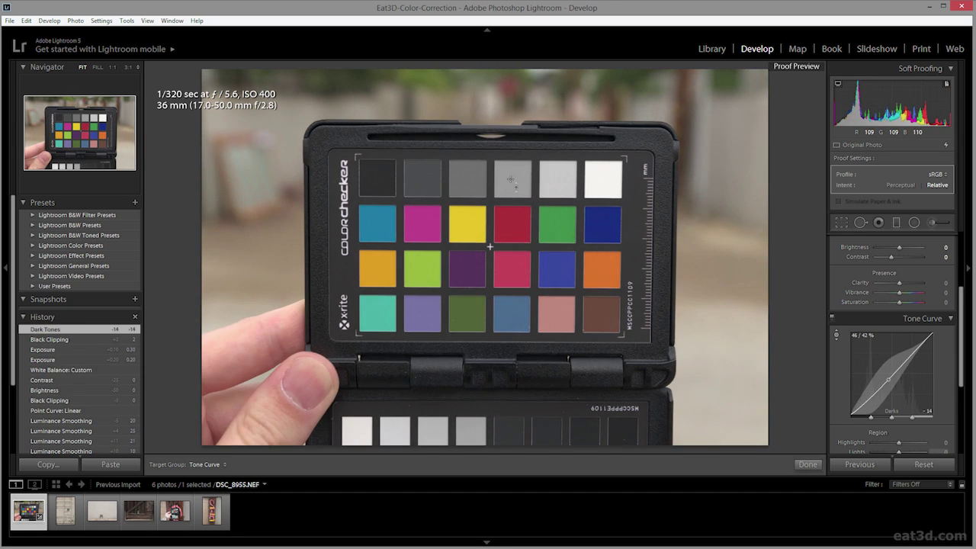
drag(511, 175, 511, 180)
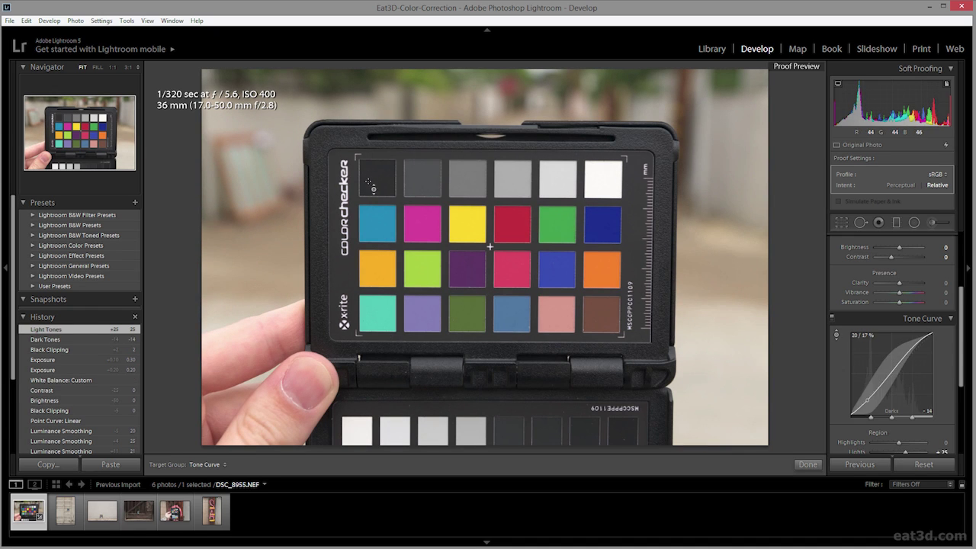
key(ctrl+z)
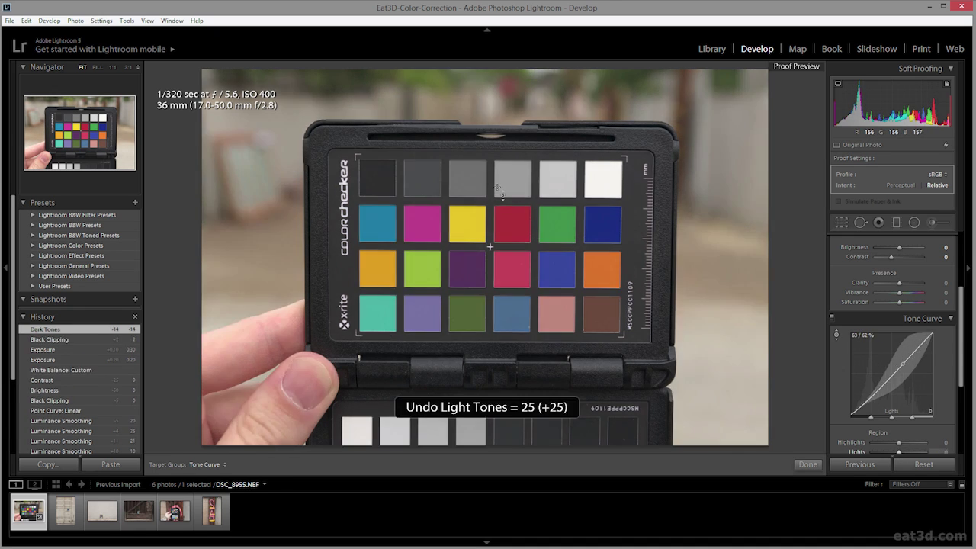
key(ctrl+z)
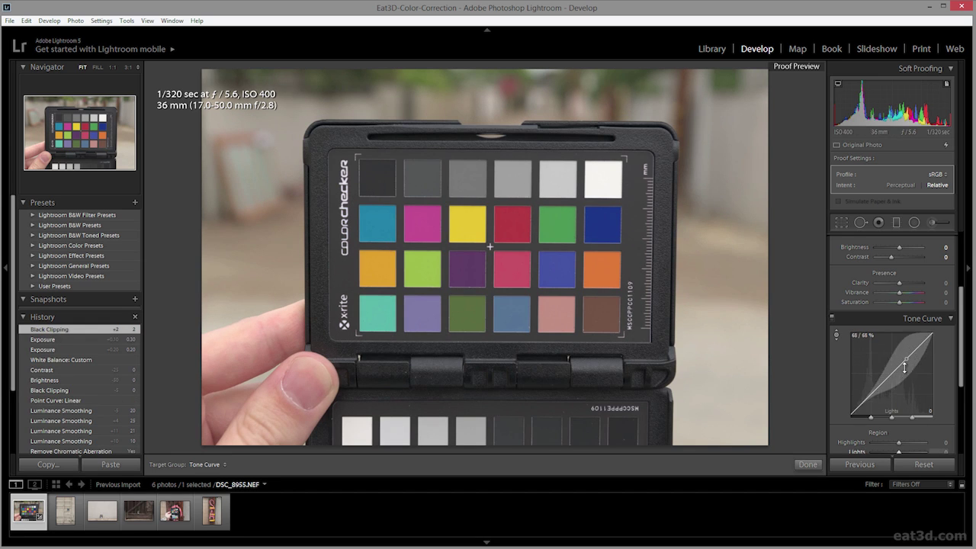
click(947, 320)
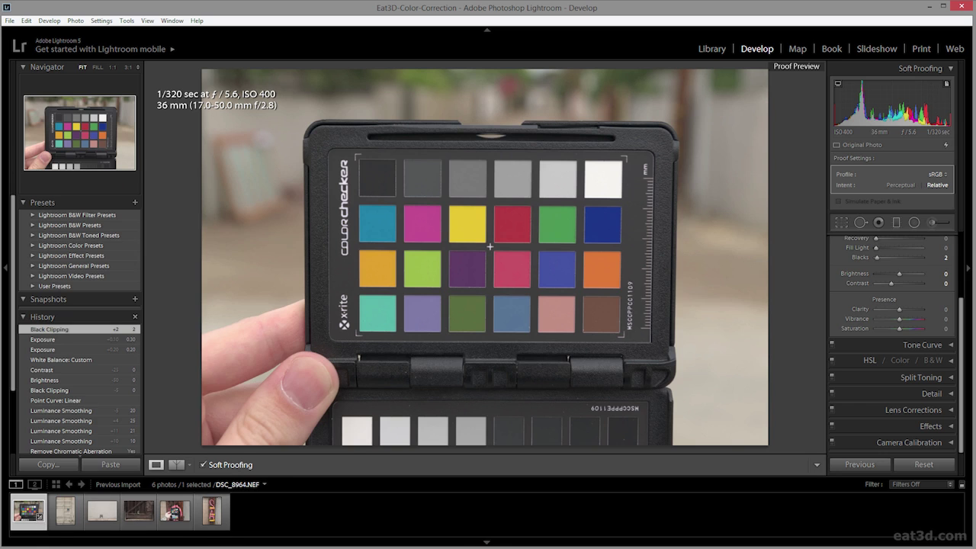
Synchronize all develop settings from the chart photo to the other five photos
shift+click(211, 515)
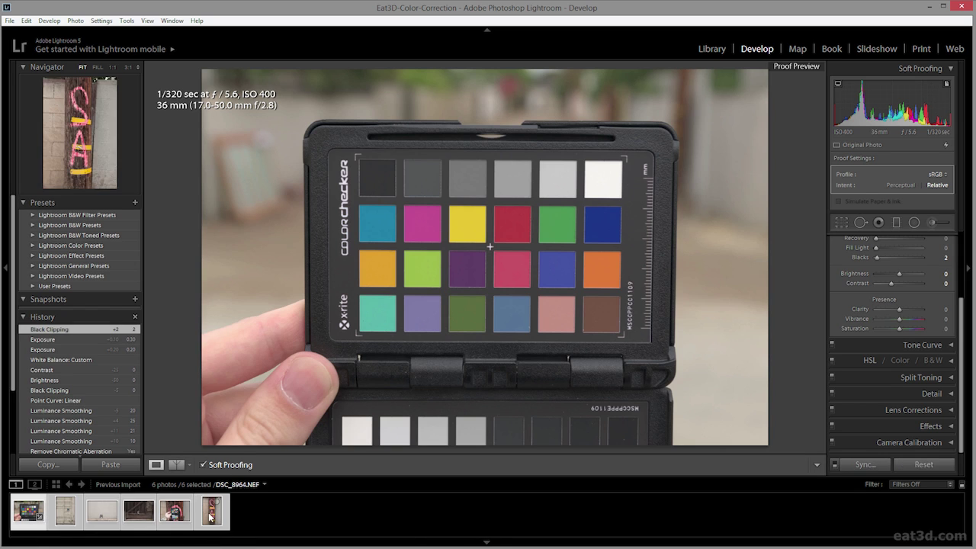
click(867, 466)
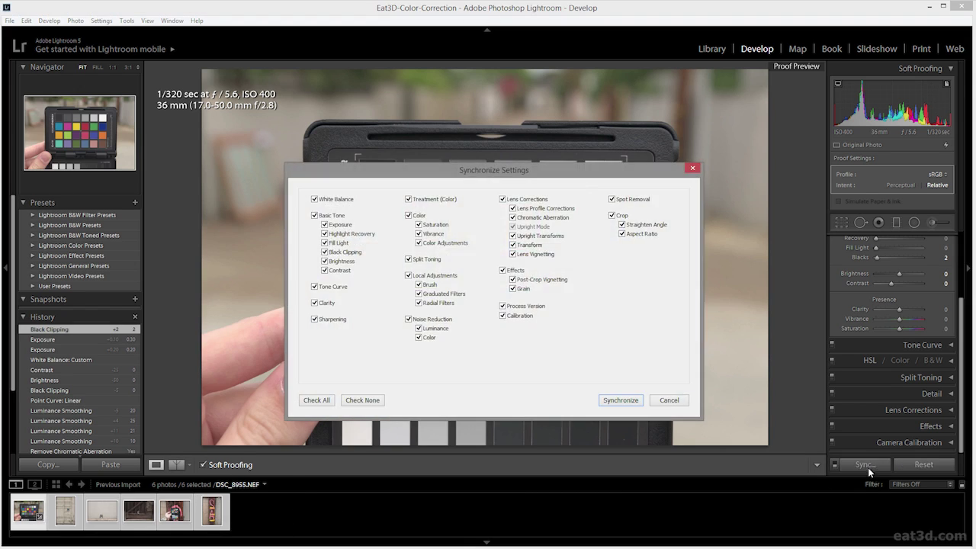
click(622, 400)
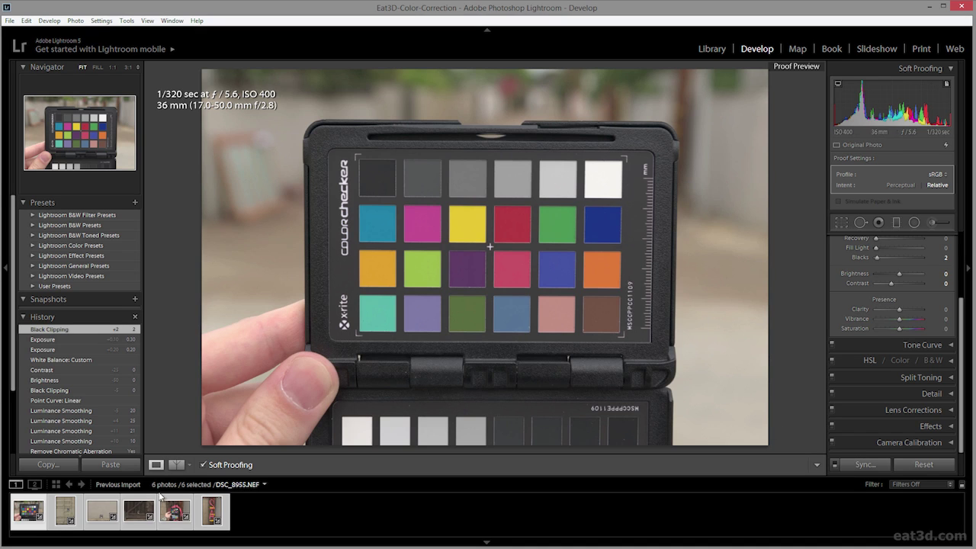
In the block wall photo DSC_8959.NEF, set the white balance by sampling the chart's light gray patch beside the white patch
click(101, 518)
click(101, 519)
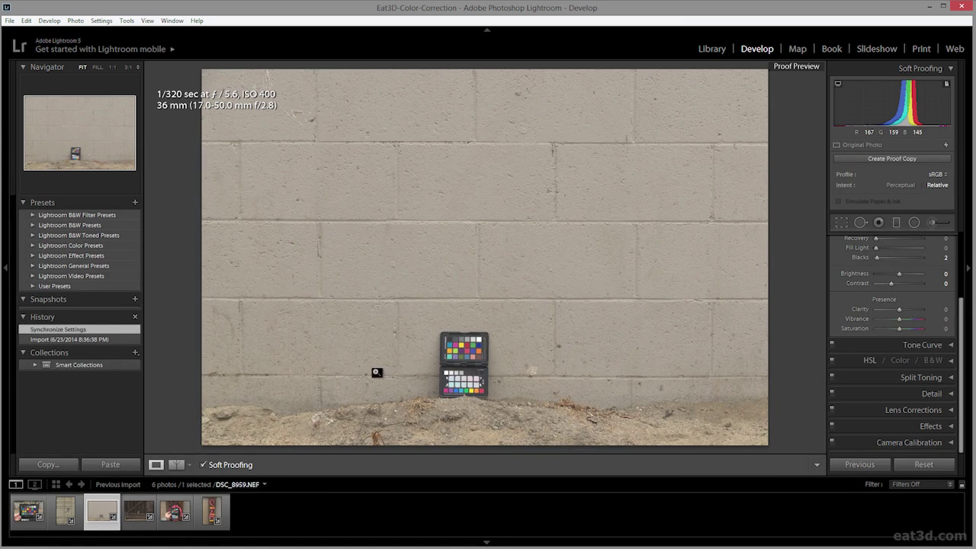
click(470, 345)
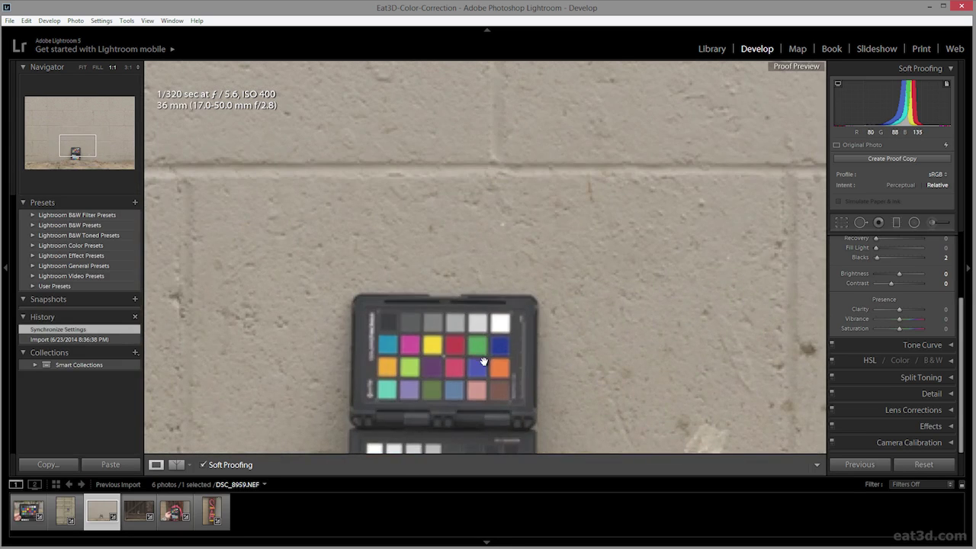
drag(489, 363, 508, 315)
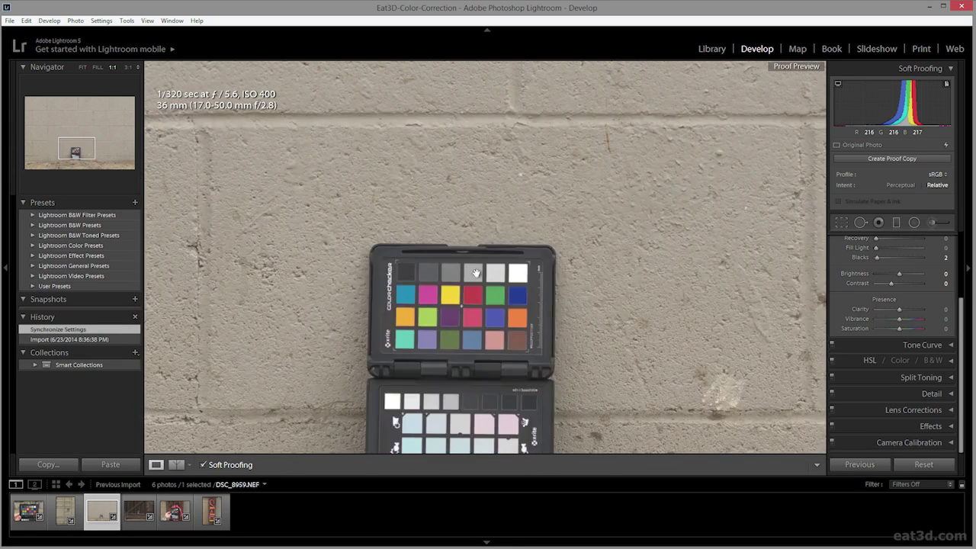
scroll(915, 334, up, 1)
scroll(914, 334, up, 2)
click(842, 267)
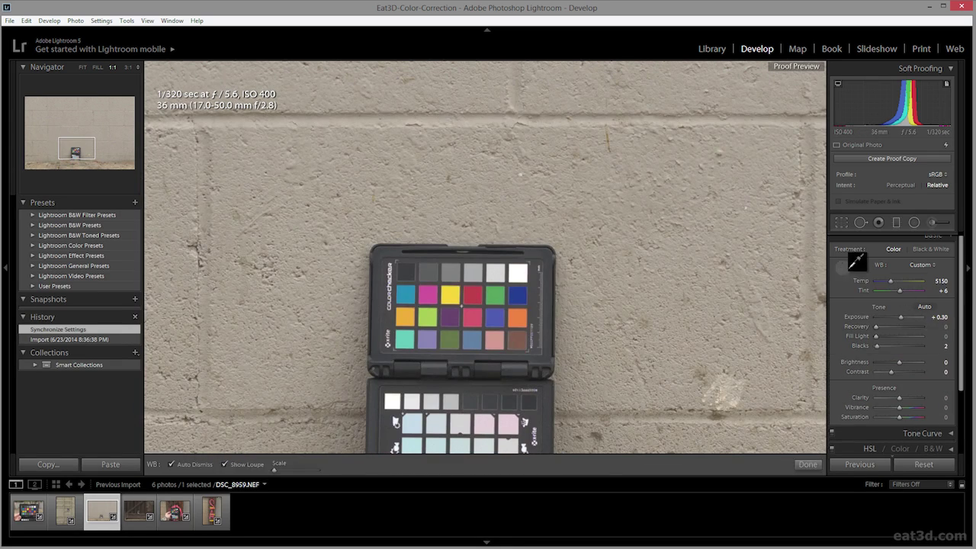
click(494, 275)
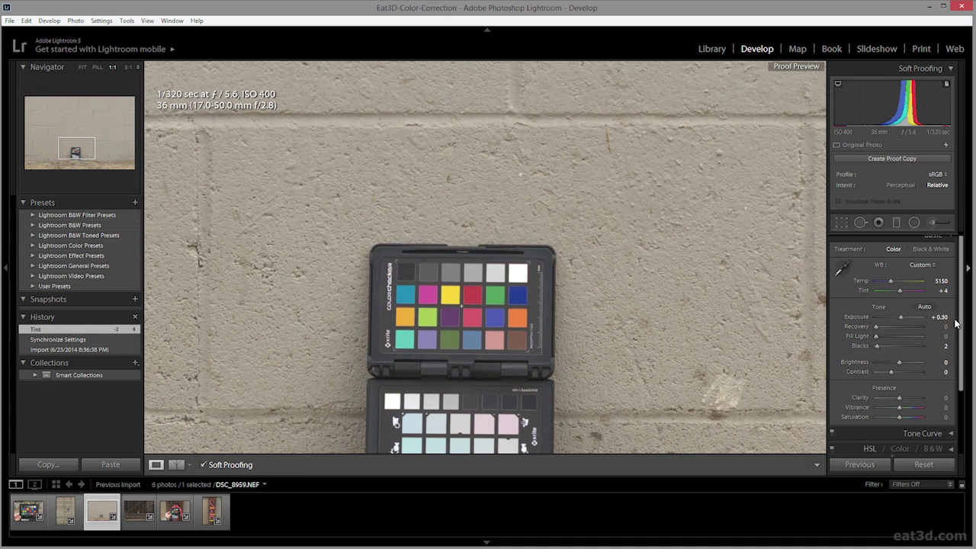
Set the block wall photo's exposure to 0.10, checking the white patch's RGB values at 0.00 on the way
drag(944, 317, 943, 319)
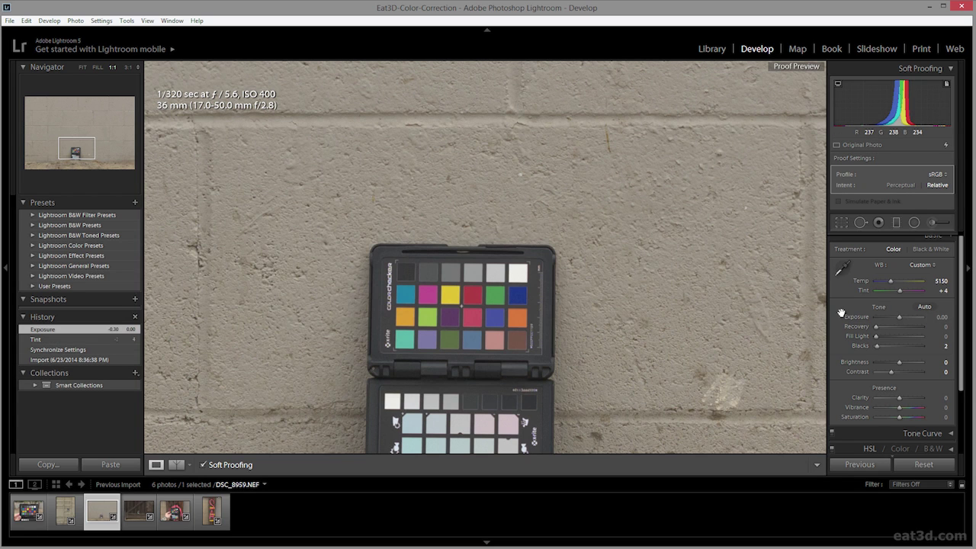
click(945, 317)
text(0.1)
key(Return)
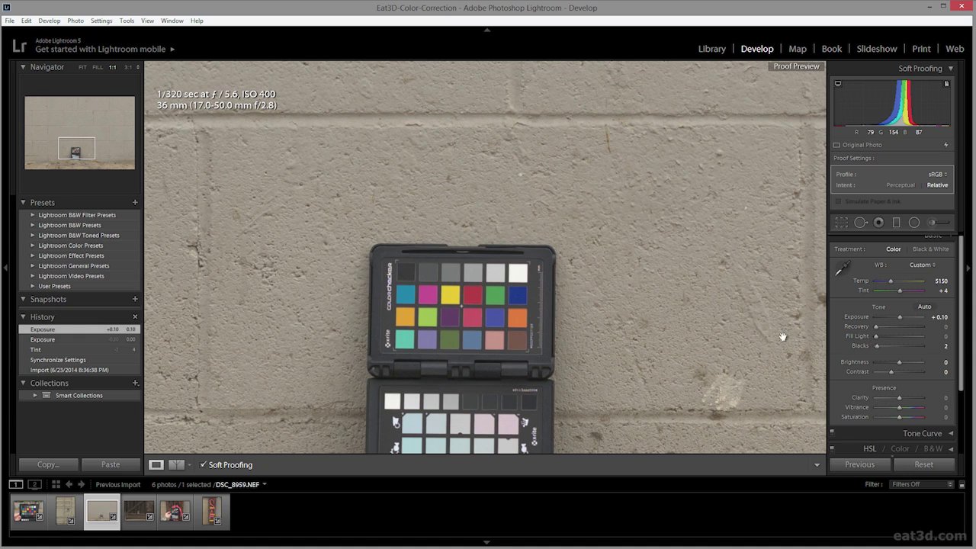
Set the block wall photo's Blacks to 4 and return to viewing the whole photo
click(944, 345)
text(4)
key(Return)
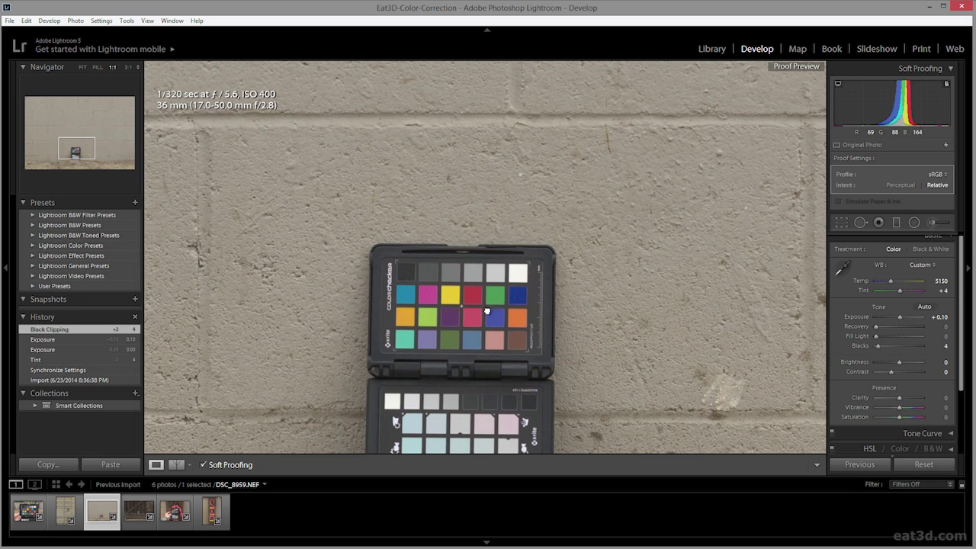
click(486, 310)
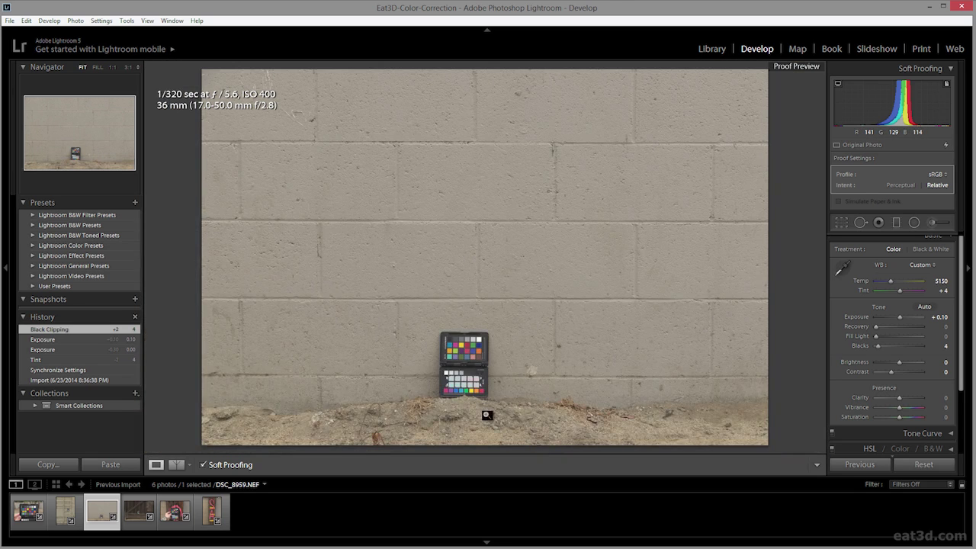
Examine the chart in the wooden door photo DSC_8960.NEF up close, checking its patch values, and return to the whole photo
click(130, 519)
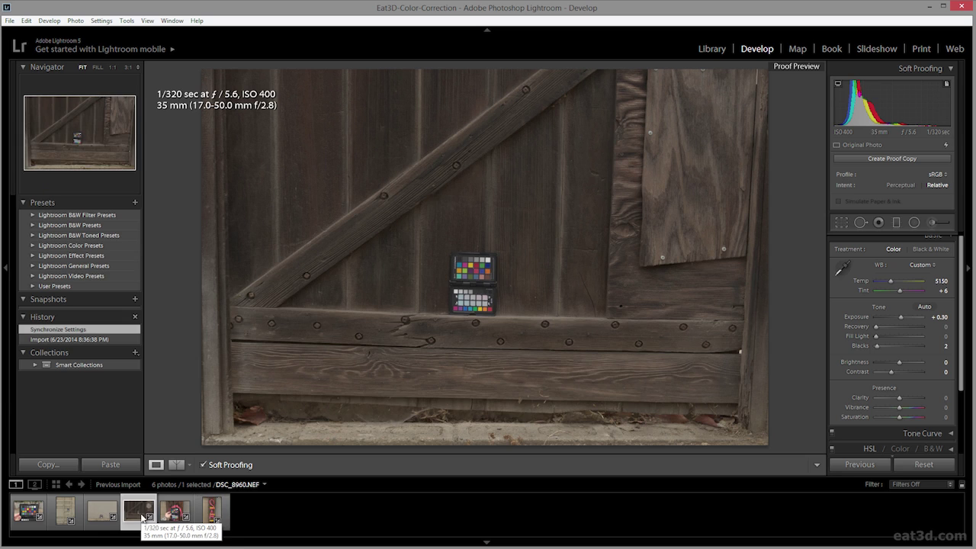
click(473, 264)
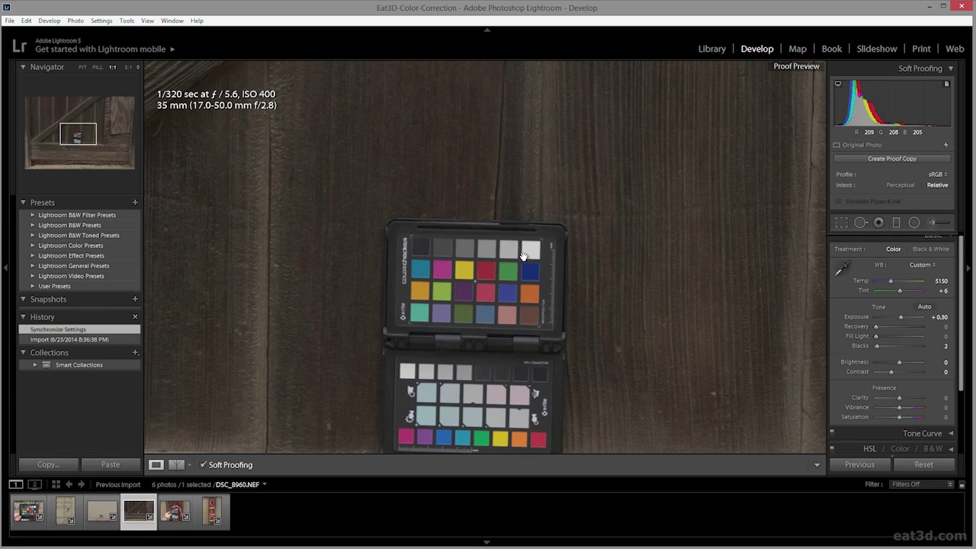
drag(505, 292, 499, 262)
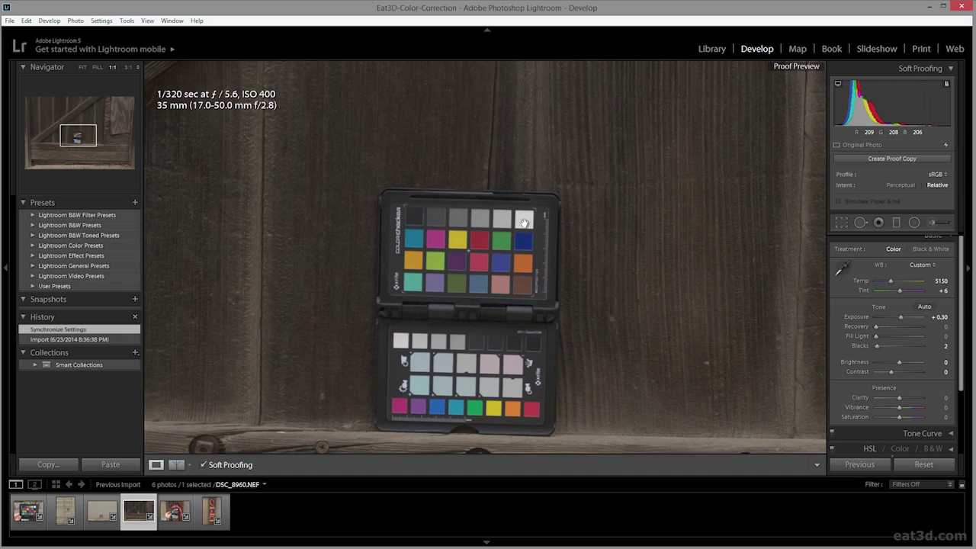
click(517, 277)
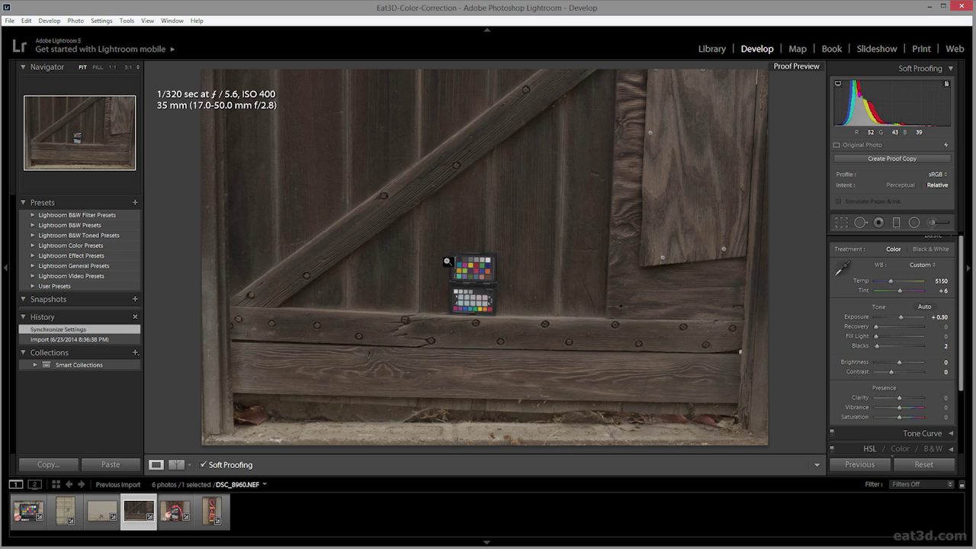
click(478, 273)
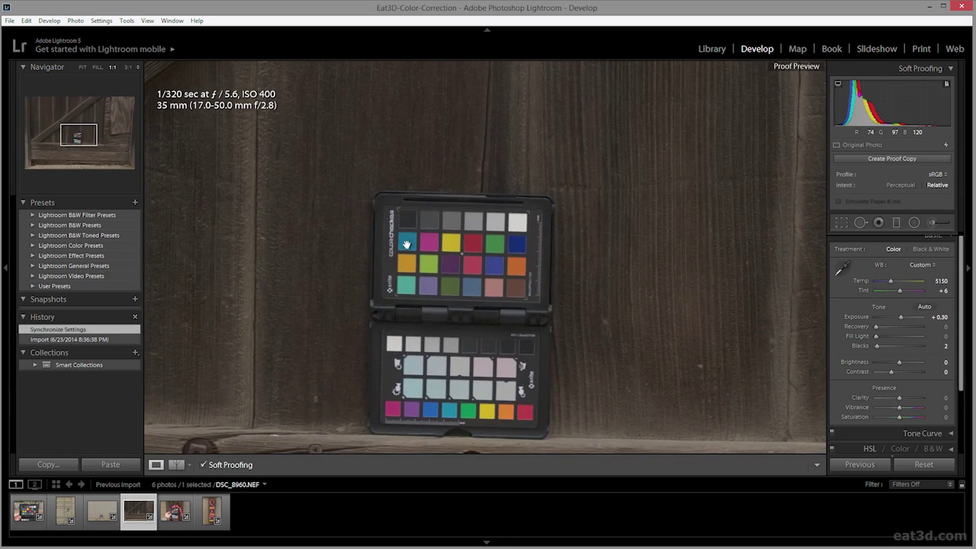
scroll(934, 366, down, 3)
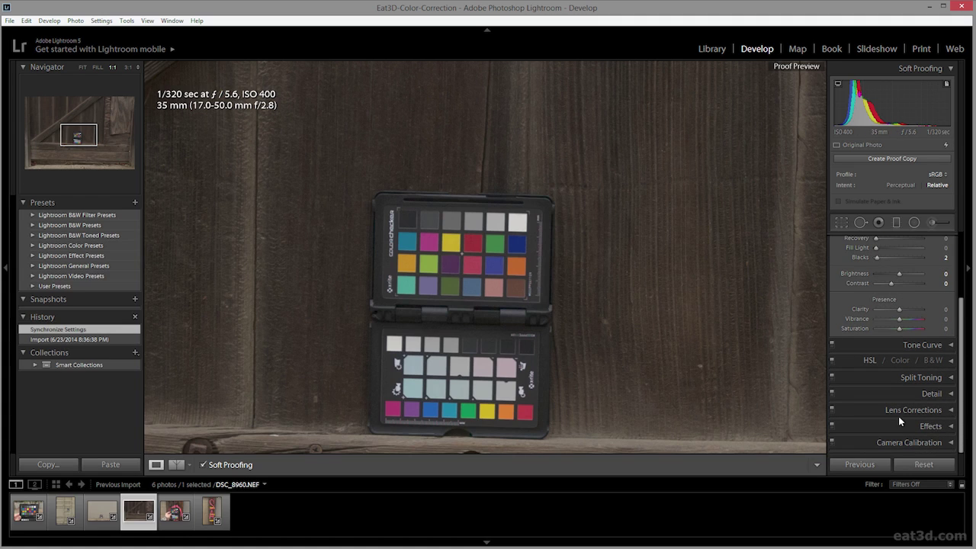
click(518, 268)
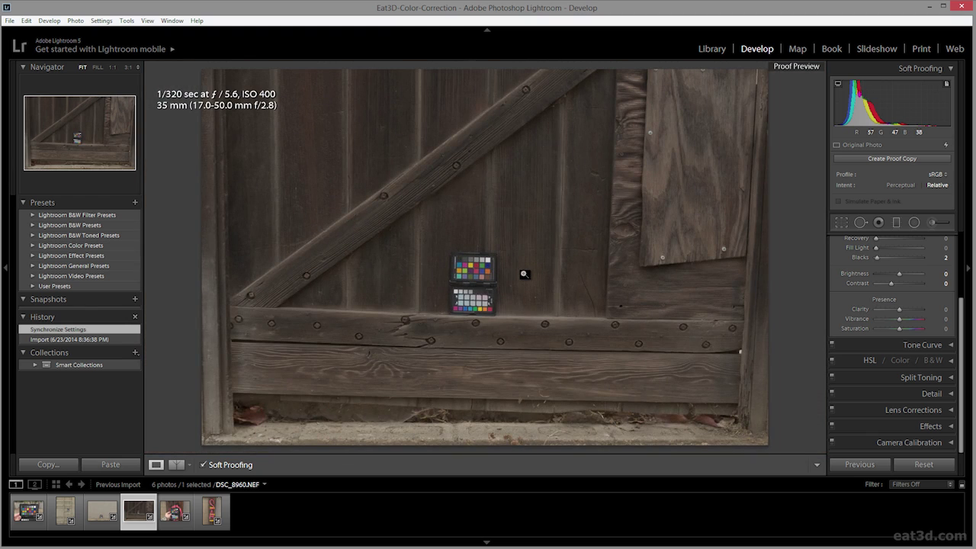